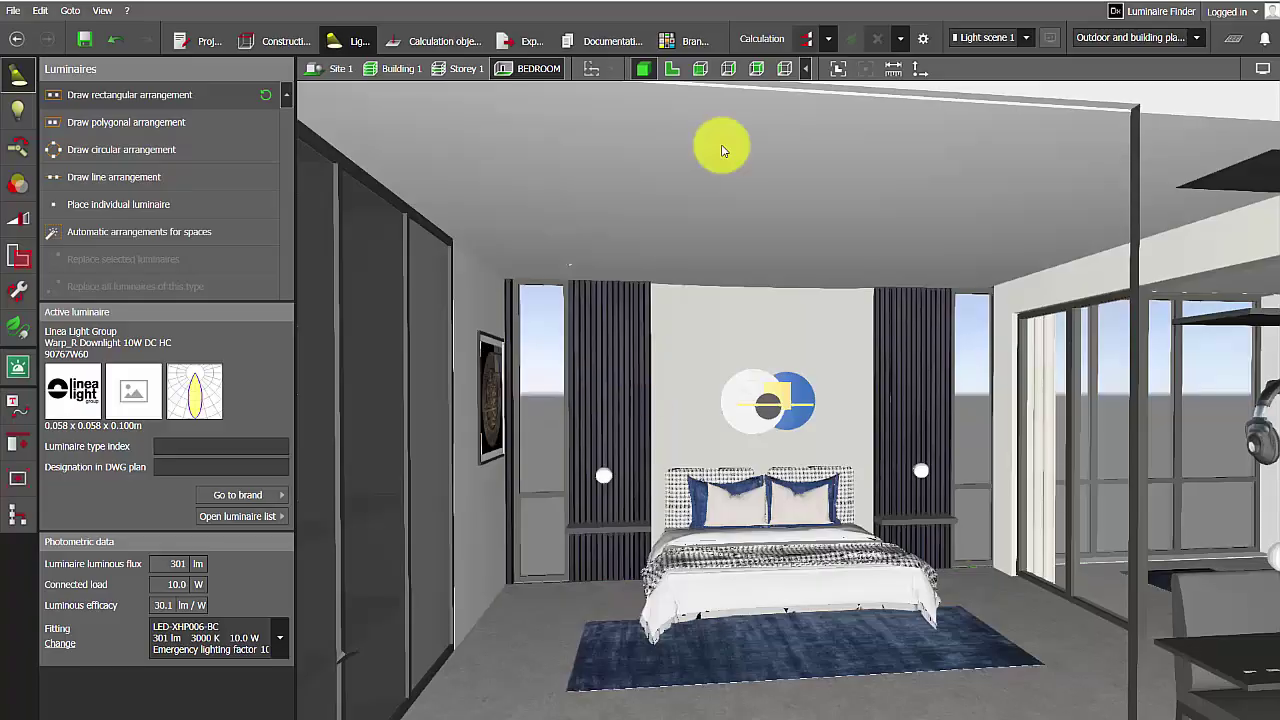
# Step: Place a single Warp_R downlight in the bedroom's right half and select it in 3D
pyautogui.click(671, 69)
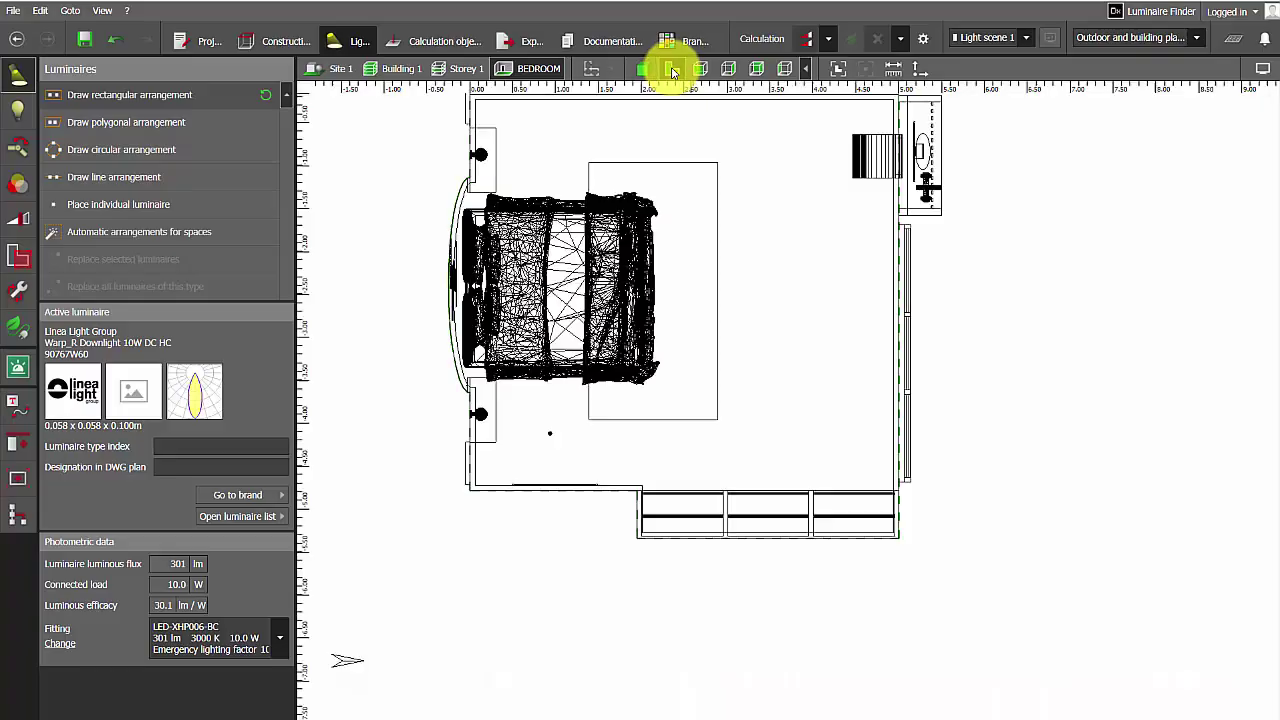
pyautogui.click(150, 204)
pyautogui.click(810, 332)
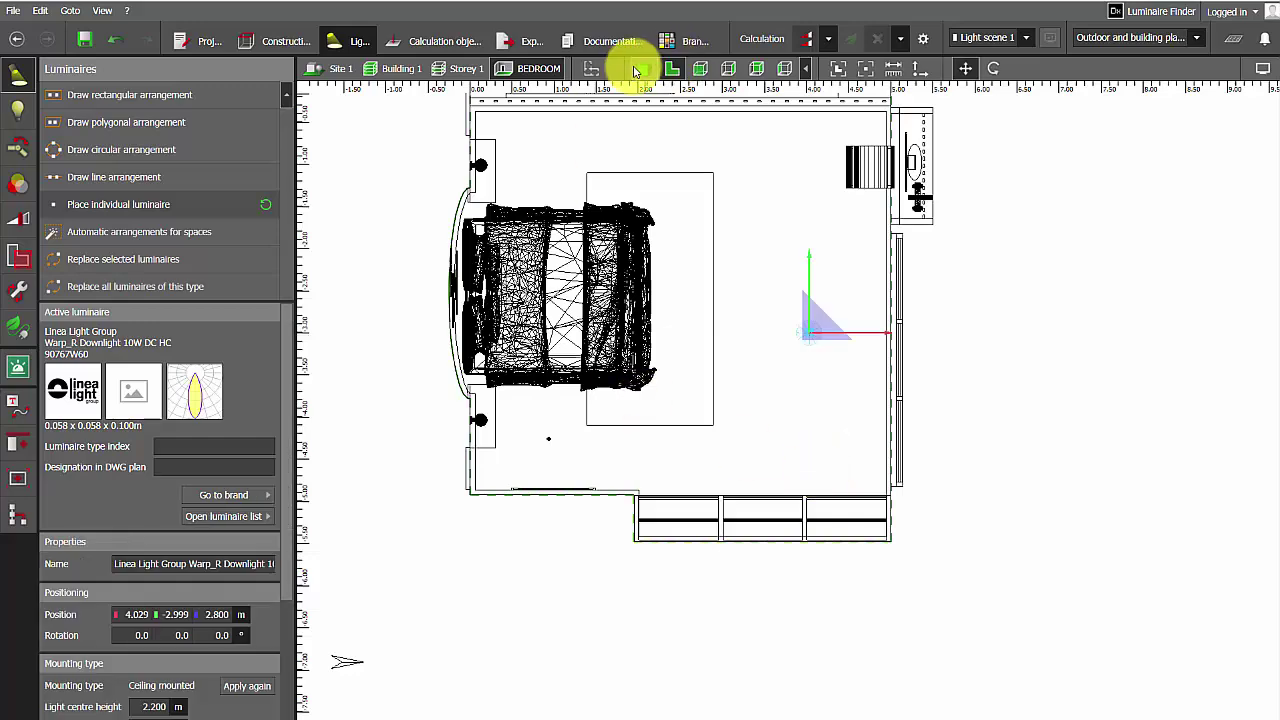
pyautogui.click(642, 69)
pyautogui.scroll(8, 792, 167)
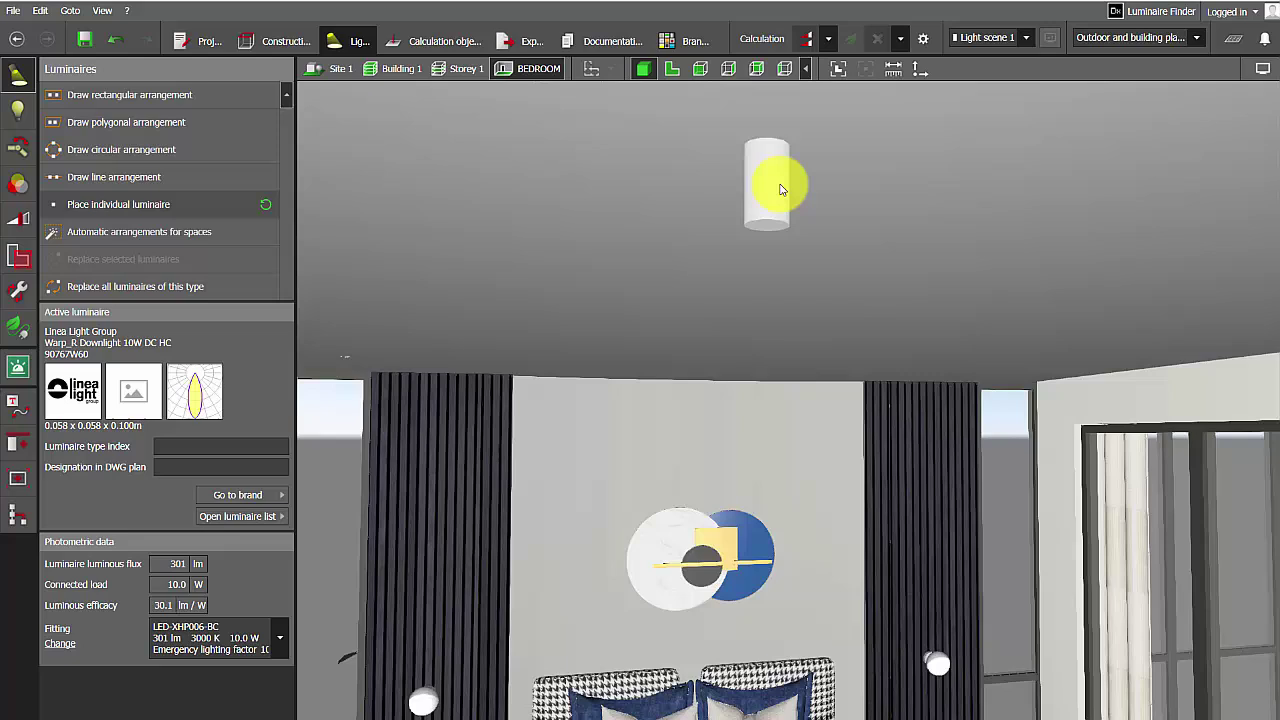
pyautogui.click(782, 190)
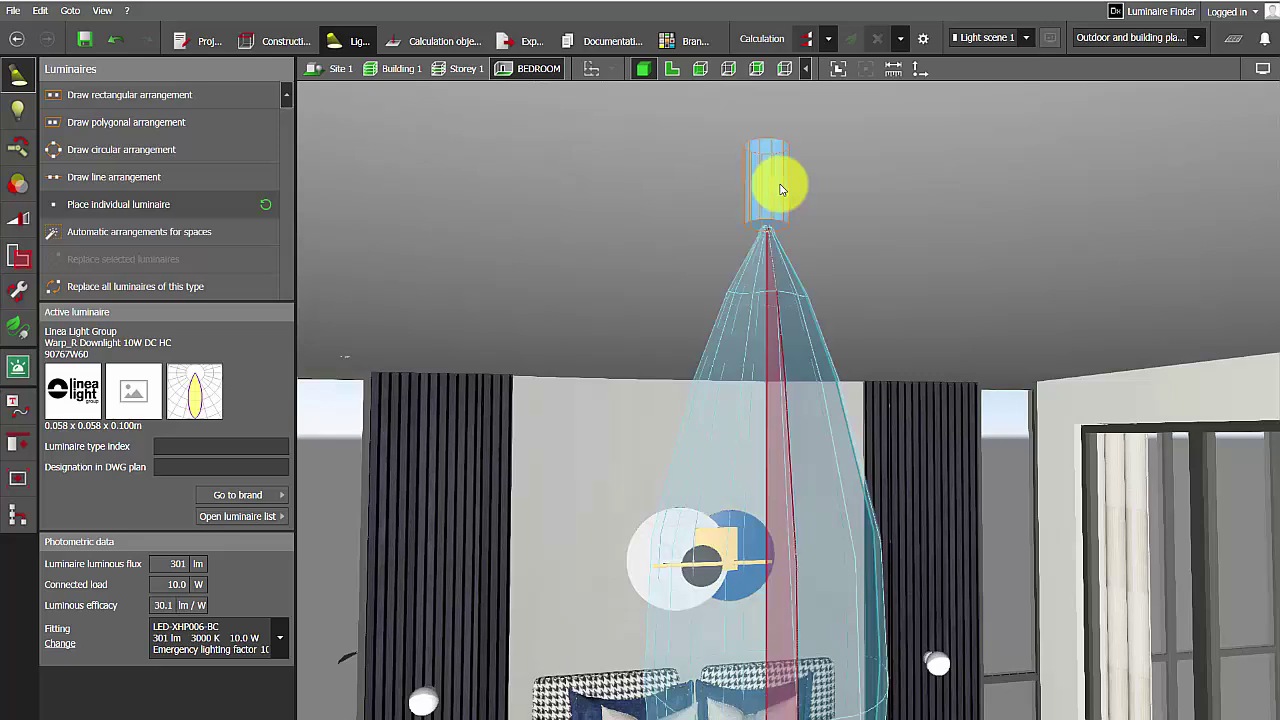
# Step: In side elevation, drag the downlight up toward the ceiling, to about 2.844 m
pyautogui.click(700, 70)
pyautogui.click(727, 70)
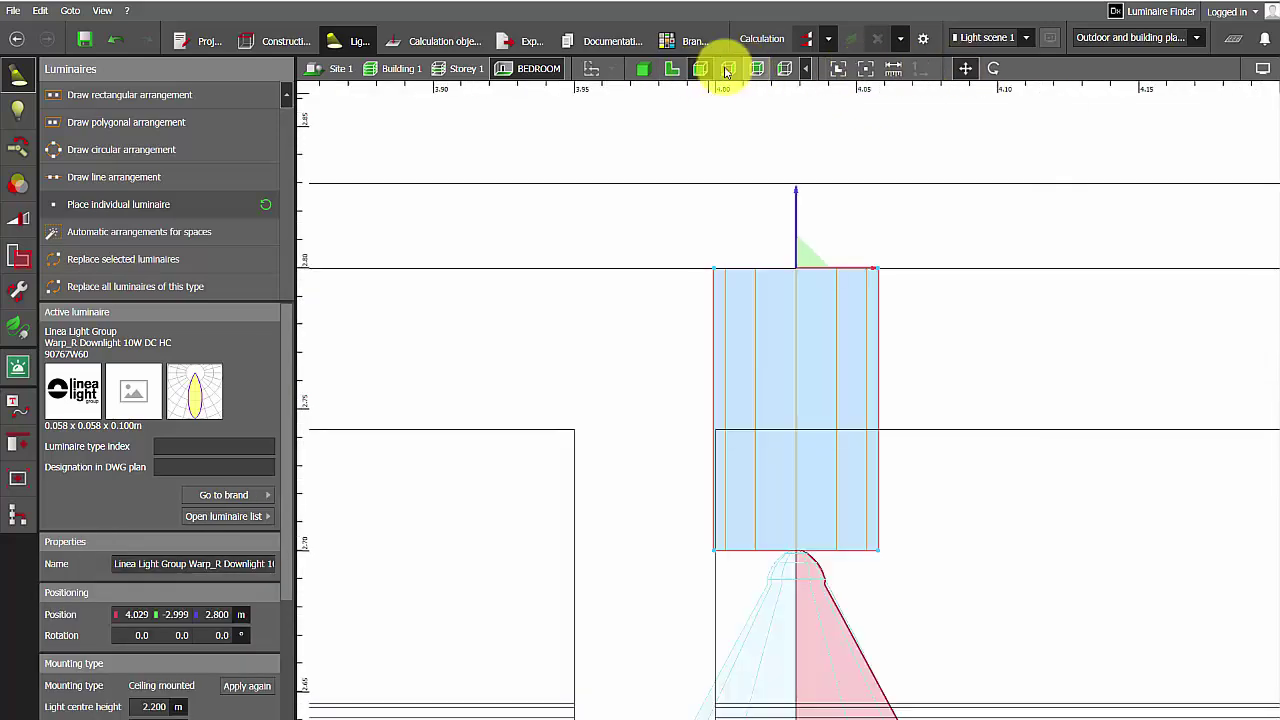
pyautogui.moveTo(799, 196); pyautogui.dragTo(800, 110)
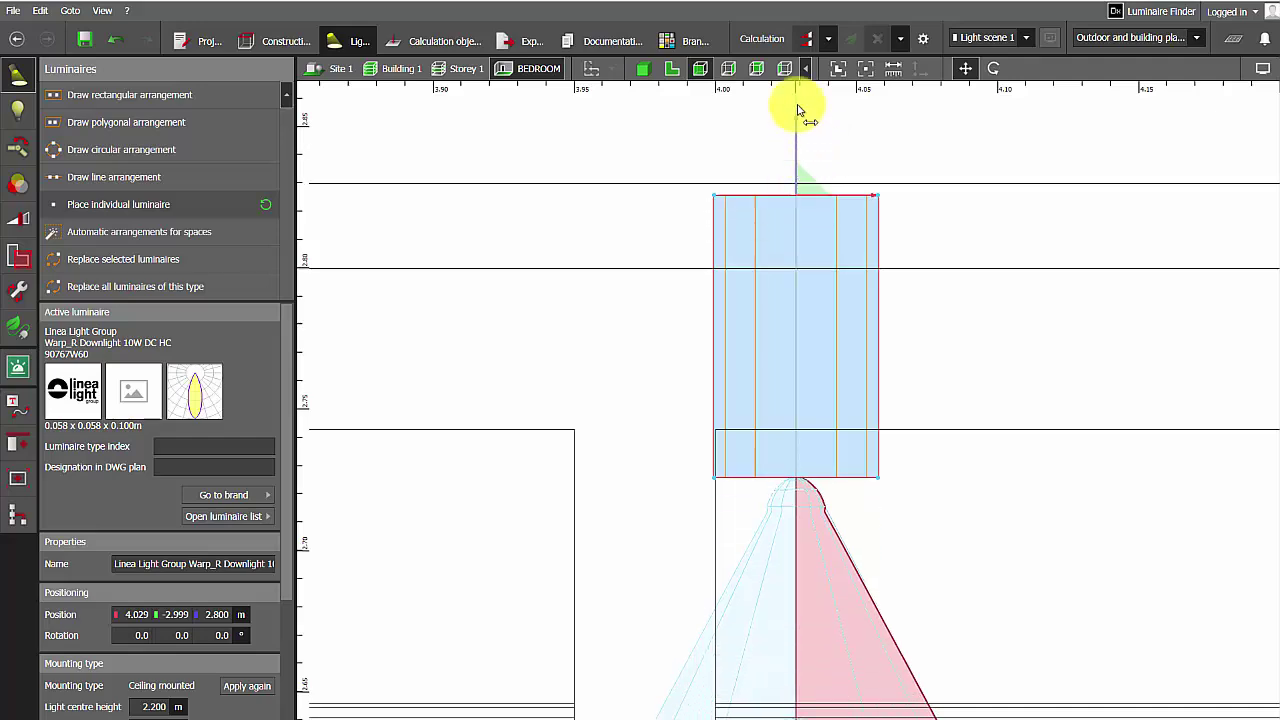
pyautogui.scroll(-3, 771, 237)
pyautogui.moveTo(780, 157); pyautogui.dragTo(788, 110)
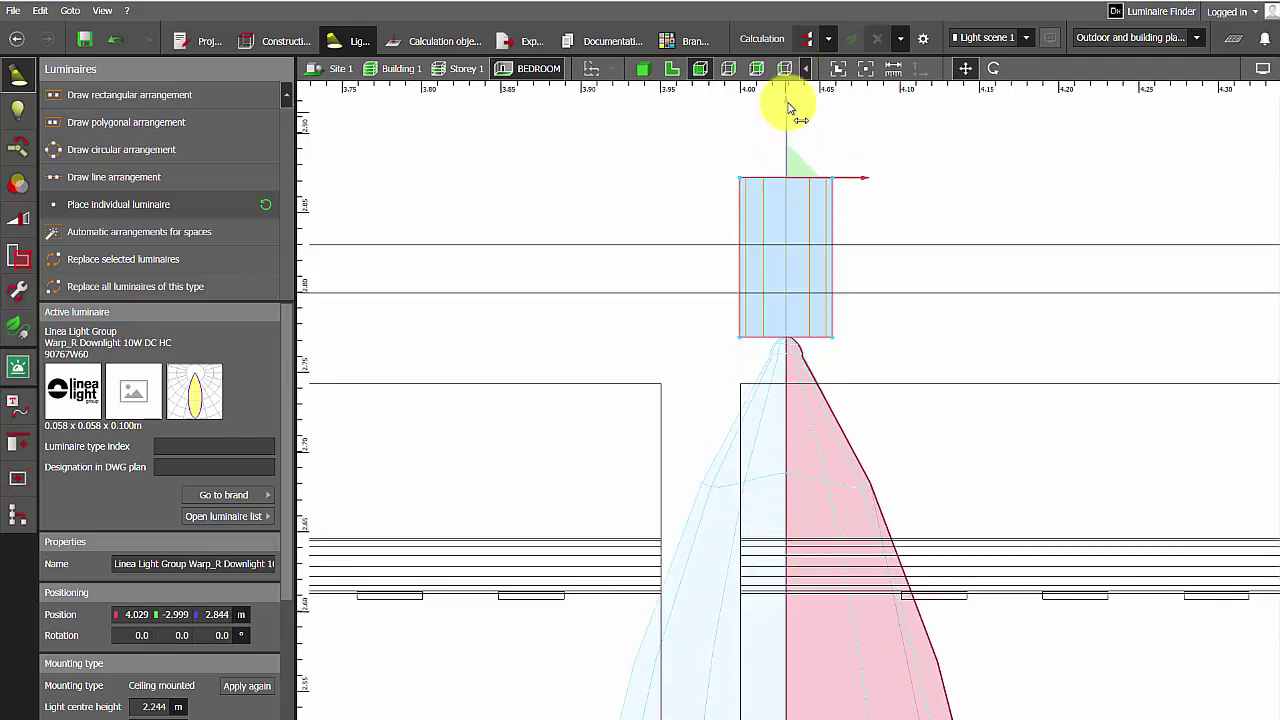
# Step: Back in 3D, reselect the downlight to confirm it sits at 2.893 m
pyautogui.click(643, 68)
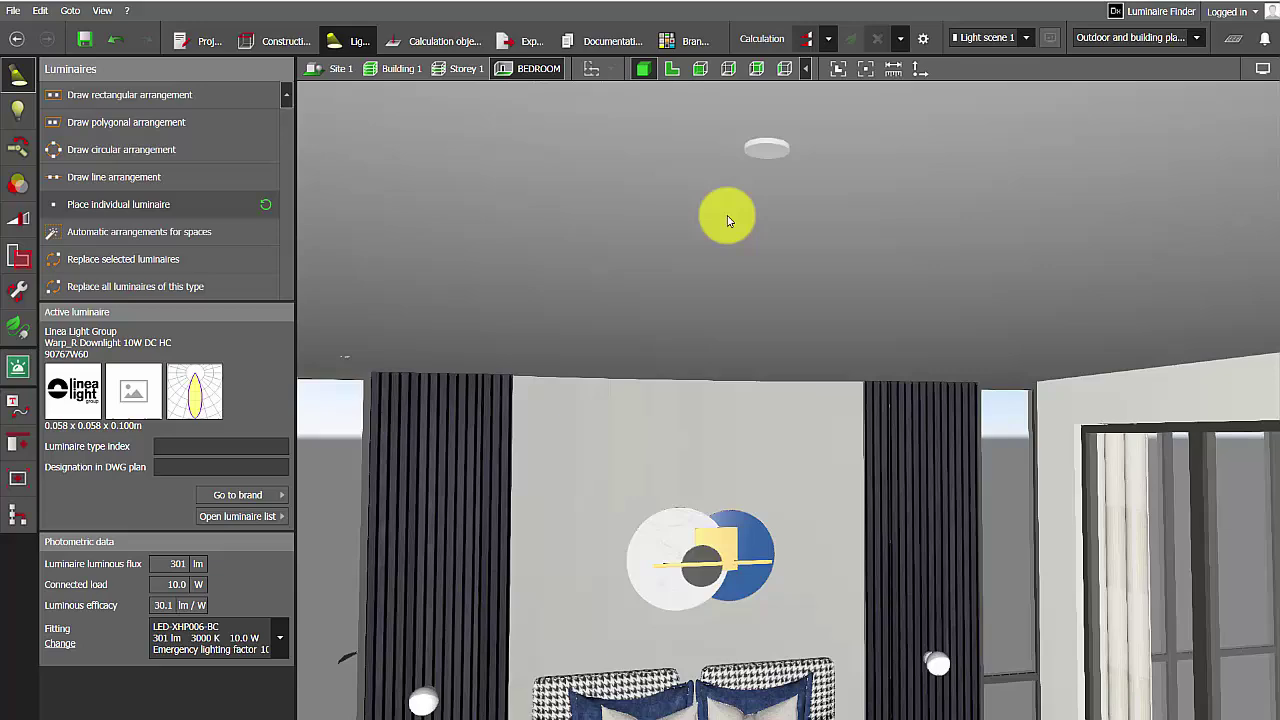
pyautogui.moveTo(727, 221); pyautogui.dragTo(727, 304)
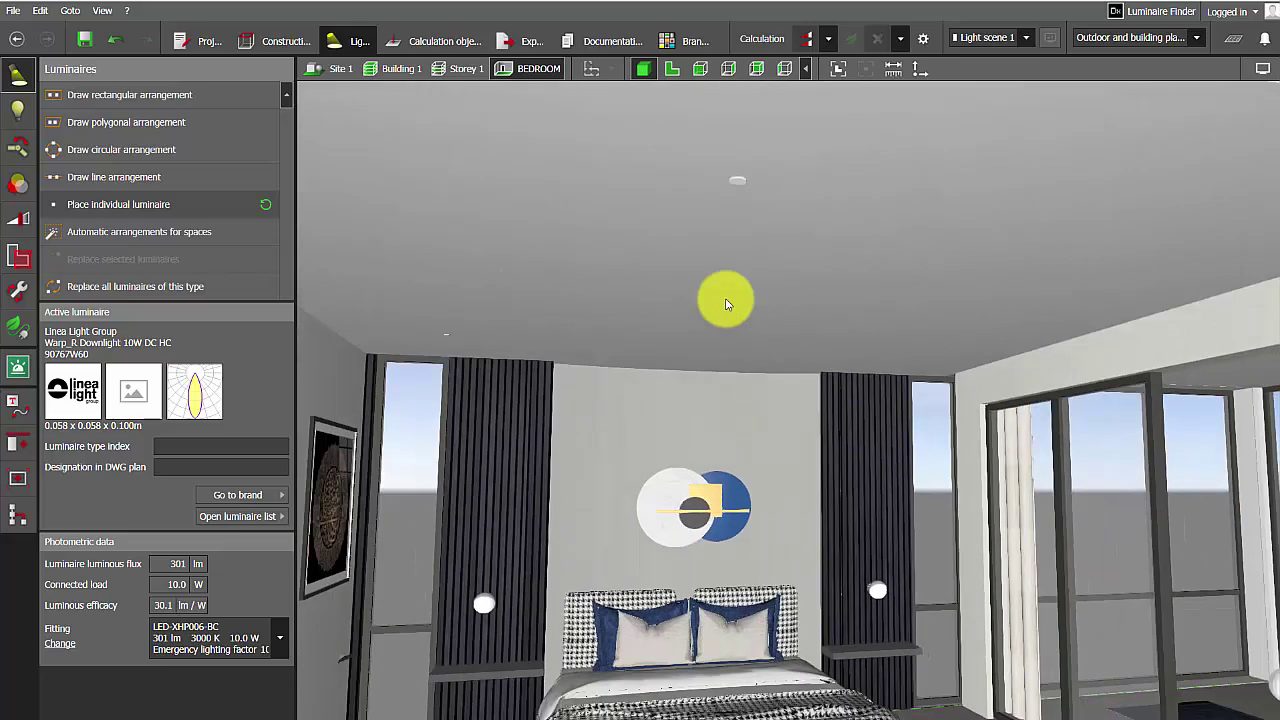
pyautogui.click(744, 187)
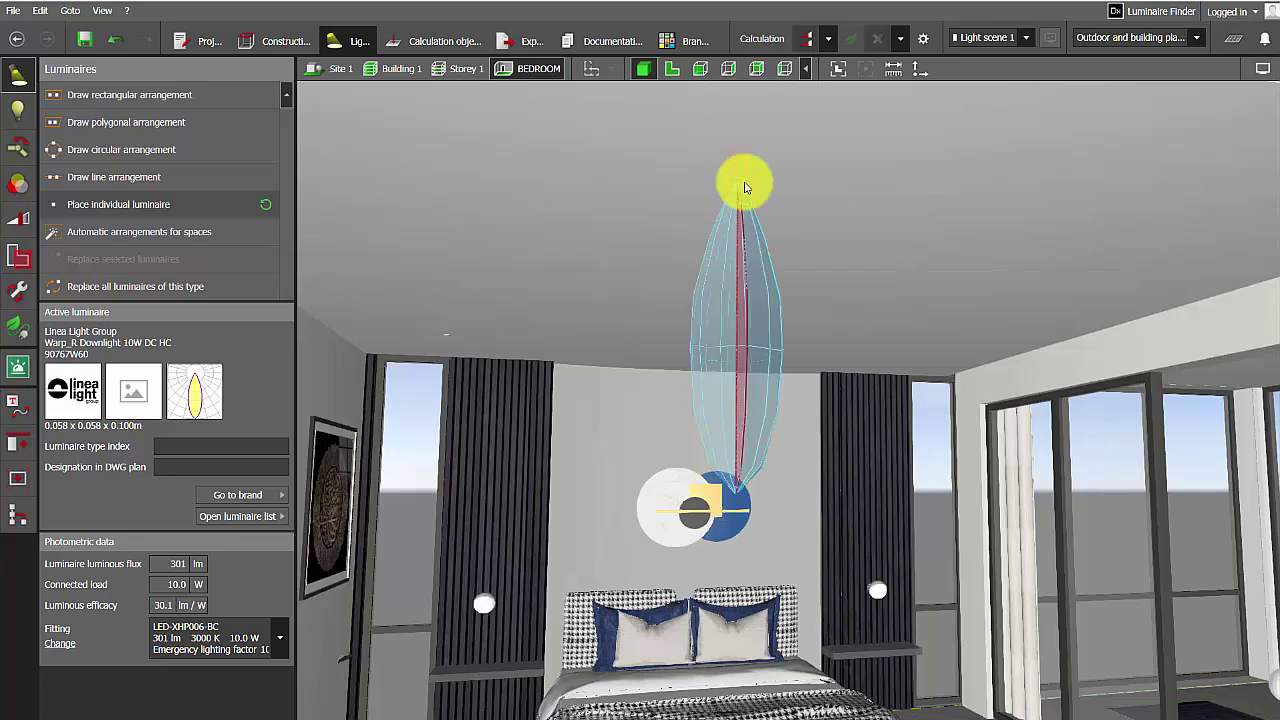
# Step: Import the 90767W60.ies file from the Downloads folder through the luminaire list
pyautogui.click(860, 243)
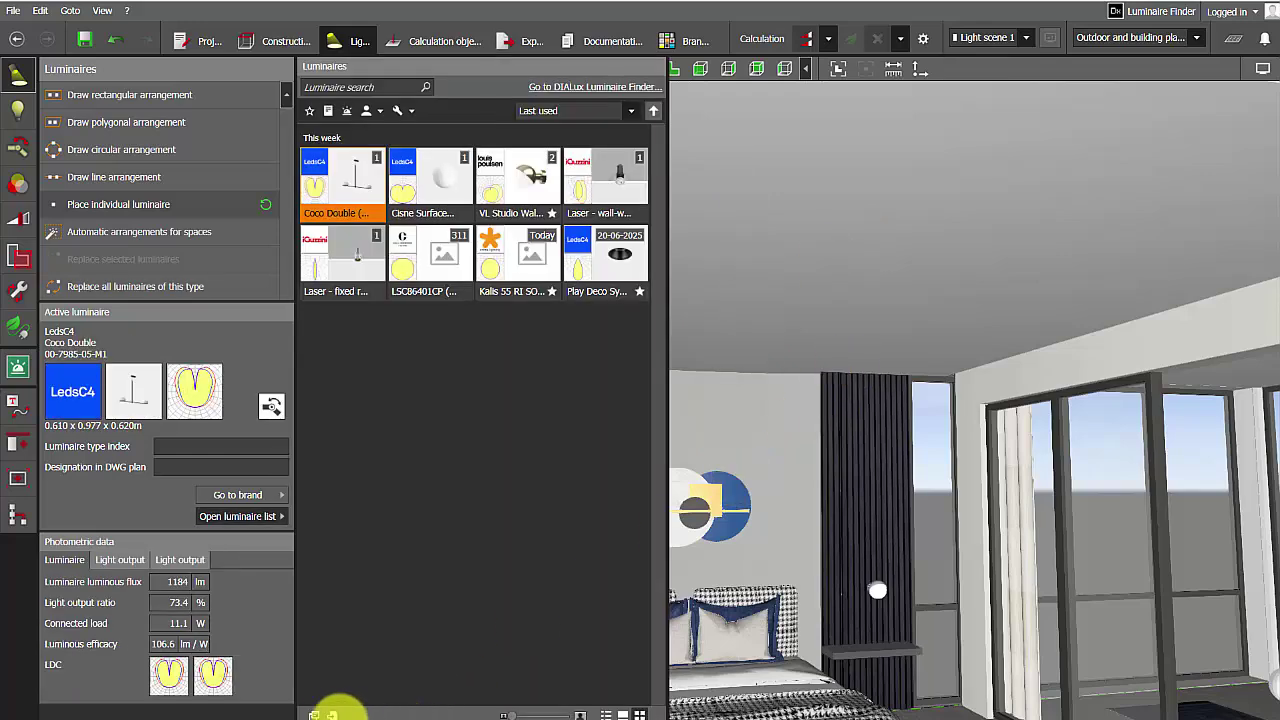
pyautogui.click(331, 714)
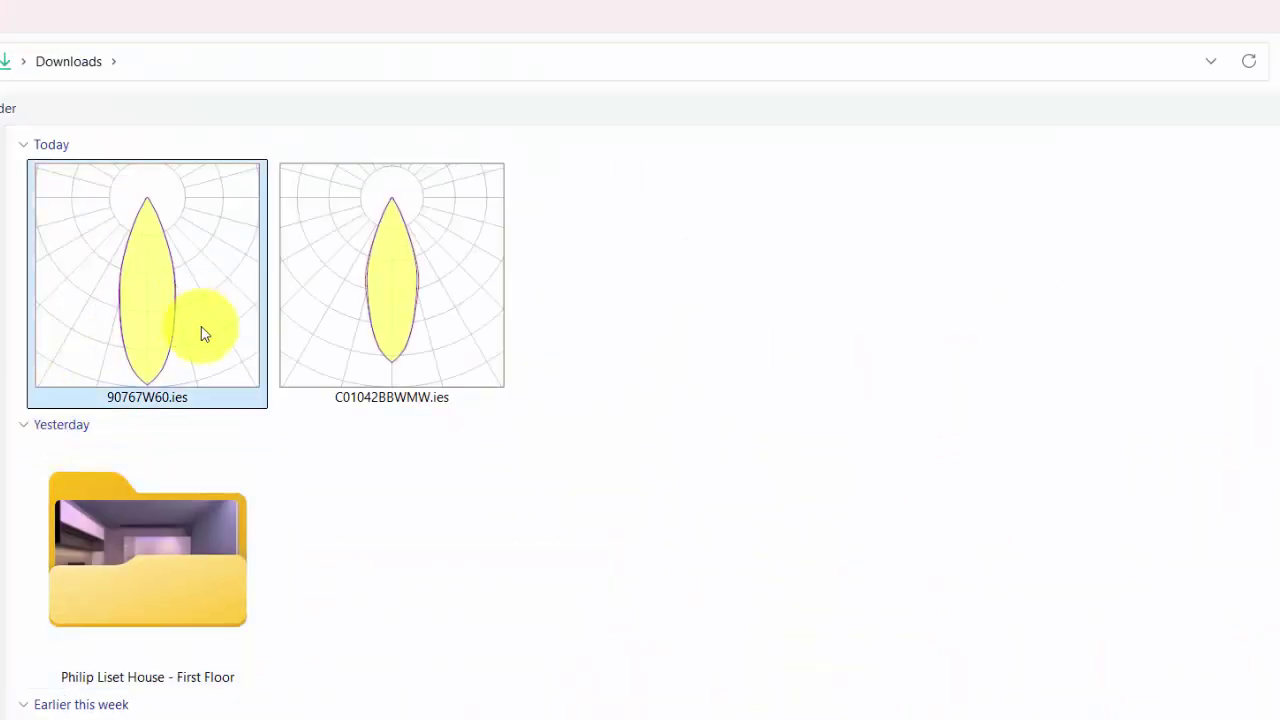
pyautogui.press('Return')
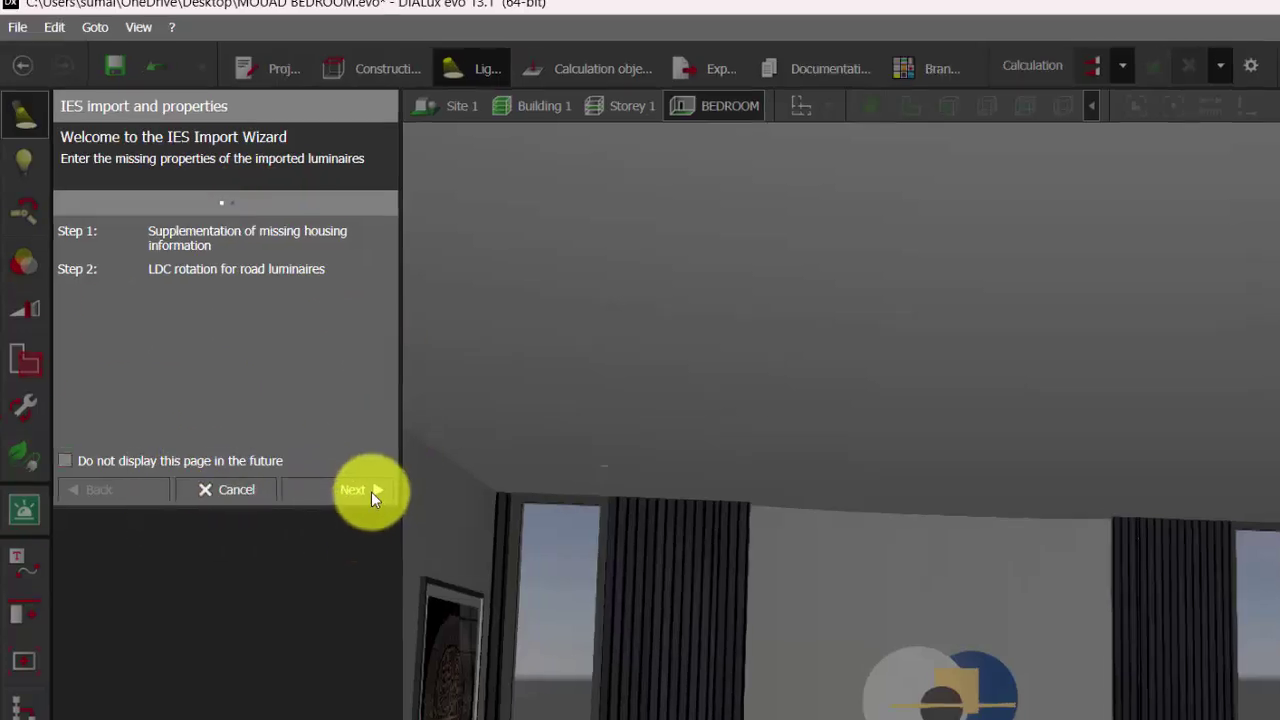
# Step: Enter 0.001 as the housing height on the wizard's housing dimensions page
pyautogui.click(355, 490)
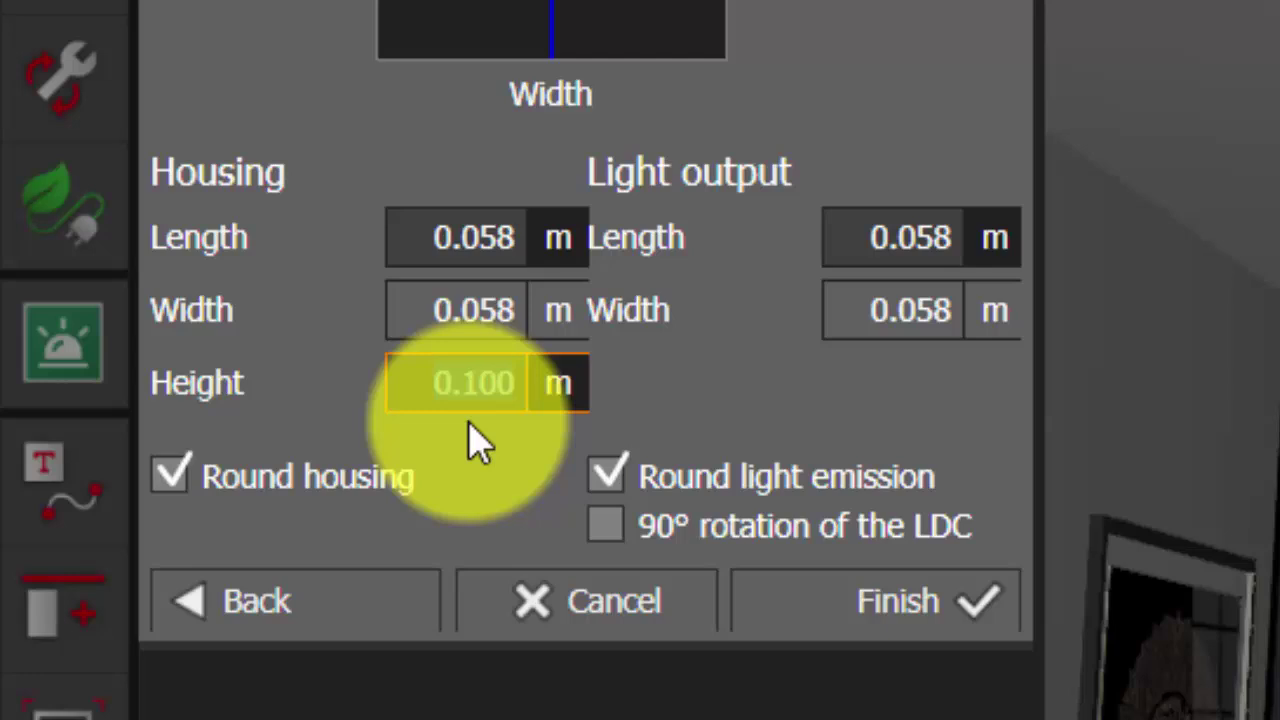
pyautogui.write('0.')
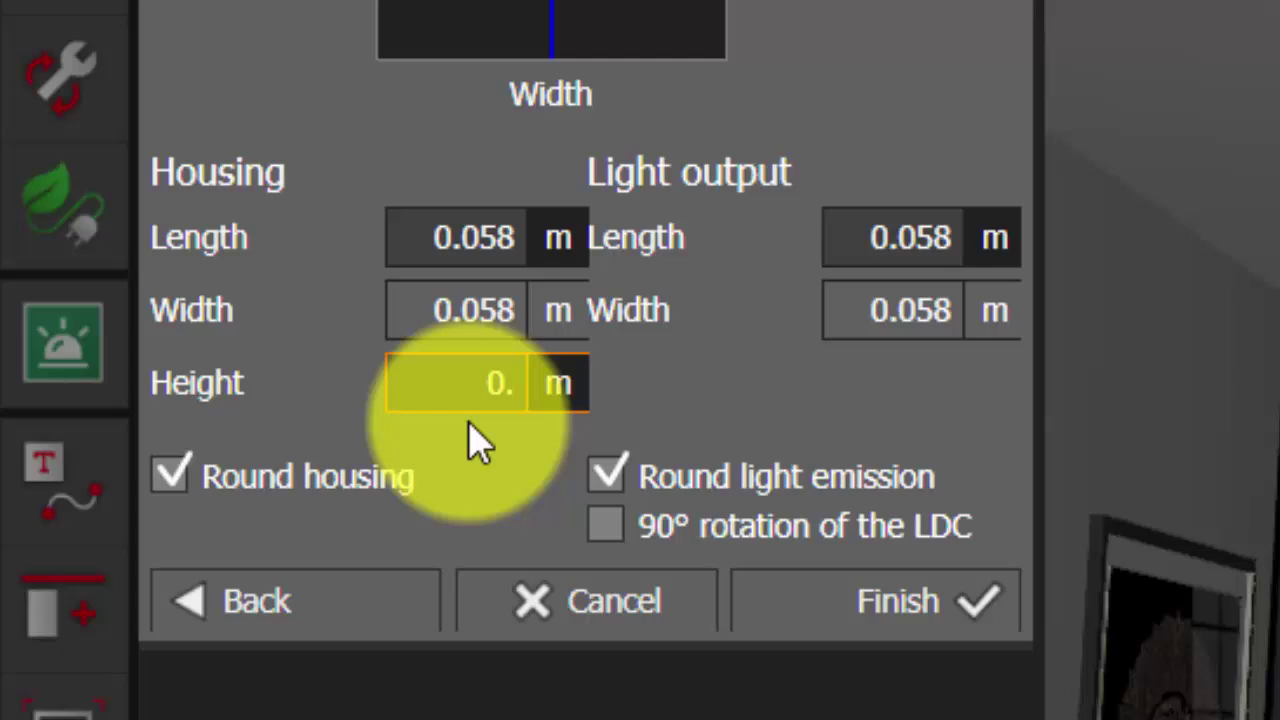
pyautogui.write('001')
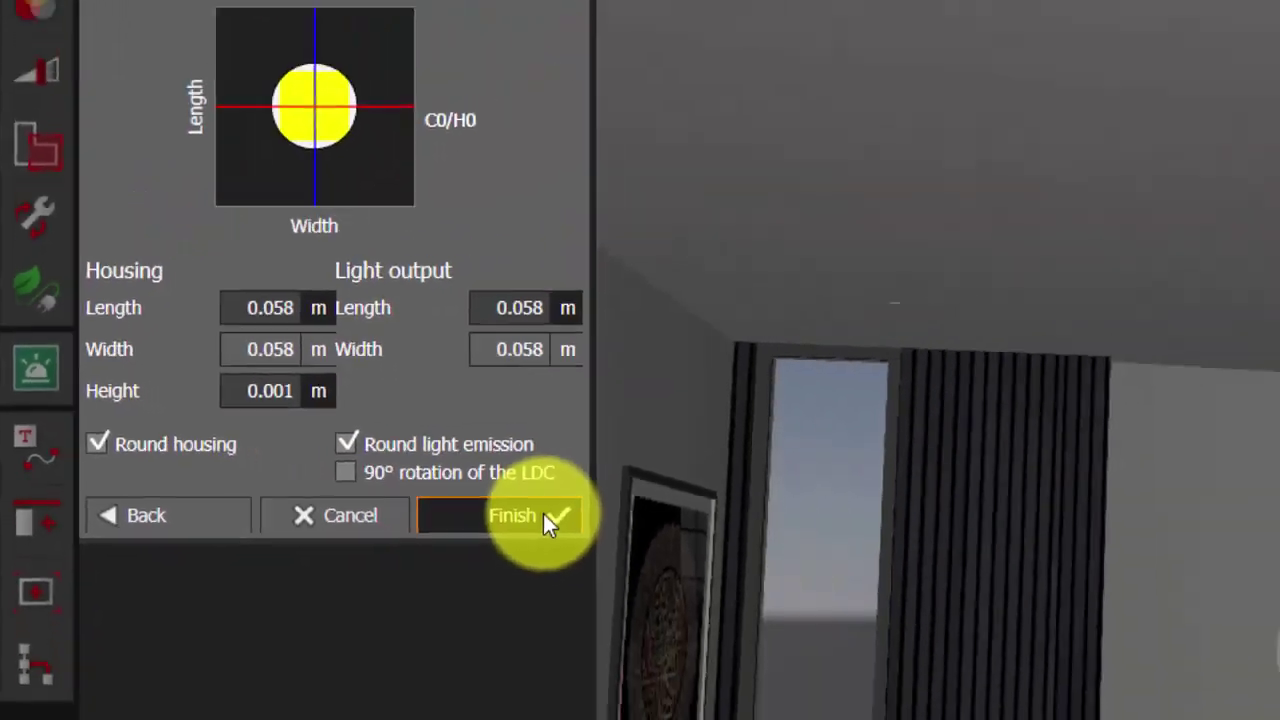
# Step: Finish the import and draw a rectangular luminaire arrangement across the bedroom plan
pyautogui.click(960, 601)
pyautogui.click(672, 86)
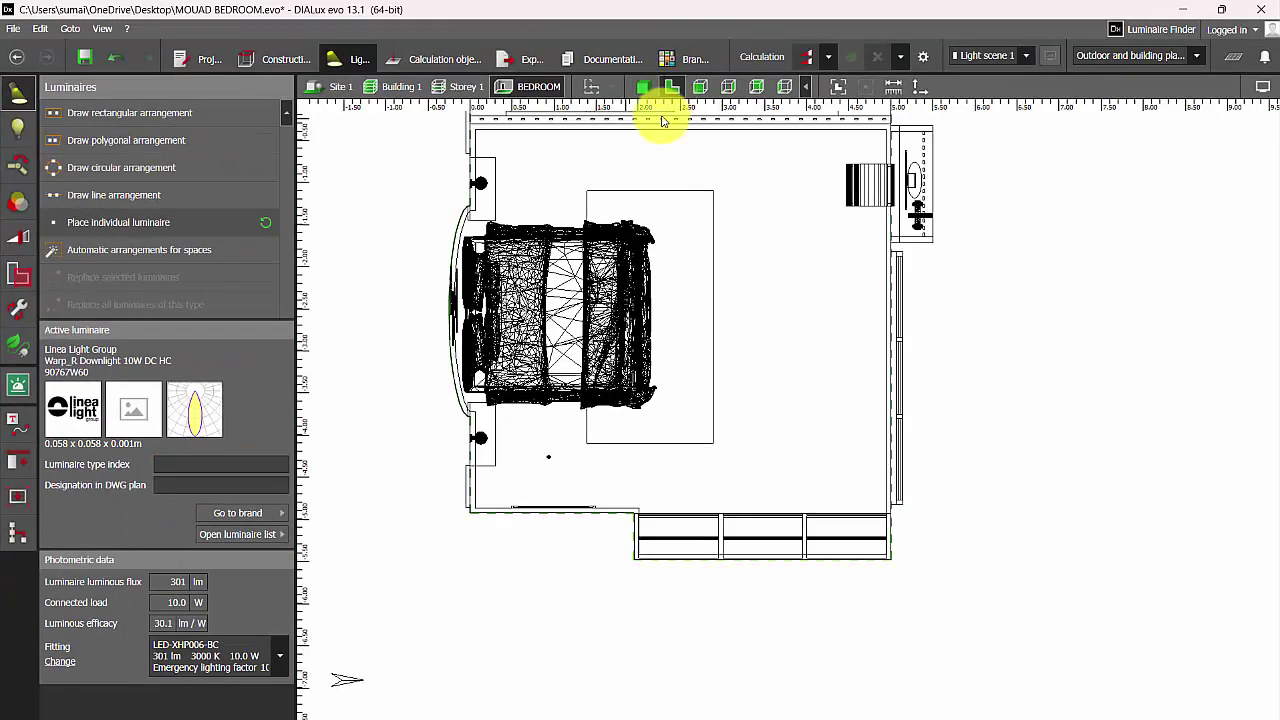
pyautogui.click(100, 113)
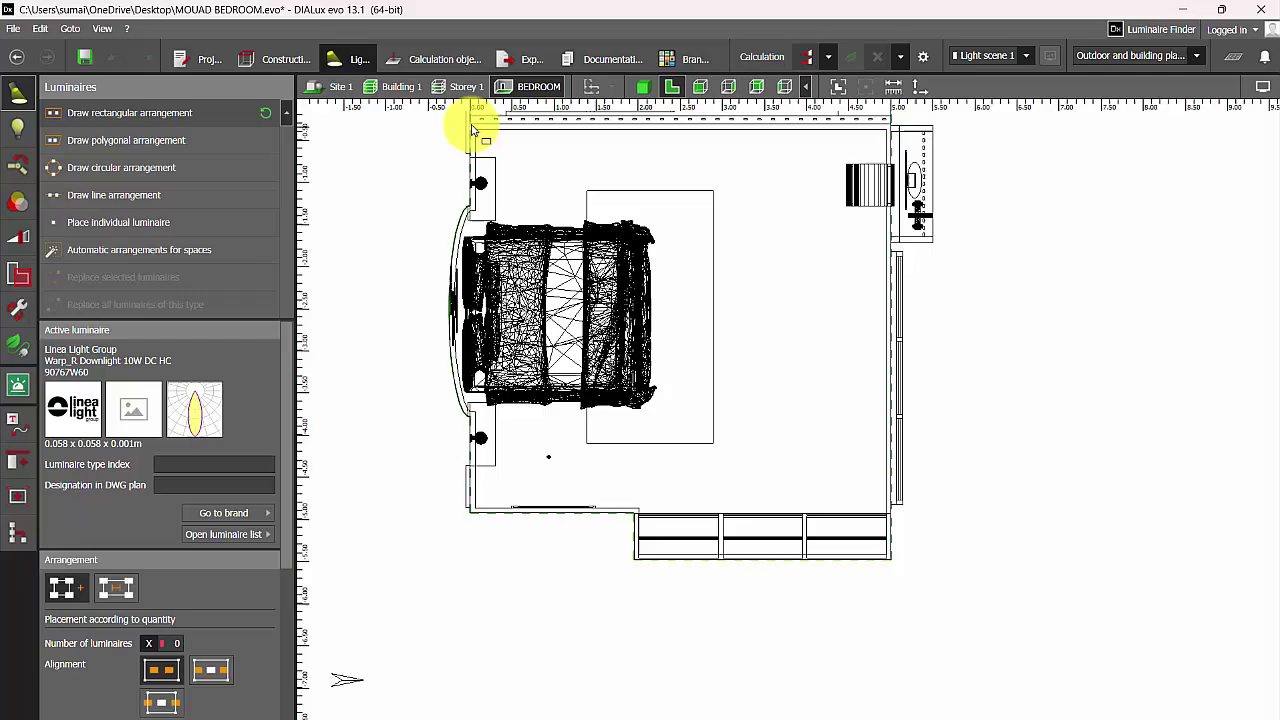
pyautogui.click(471, 124)
pyautogui.click(885, 503)
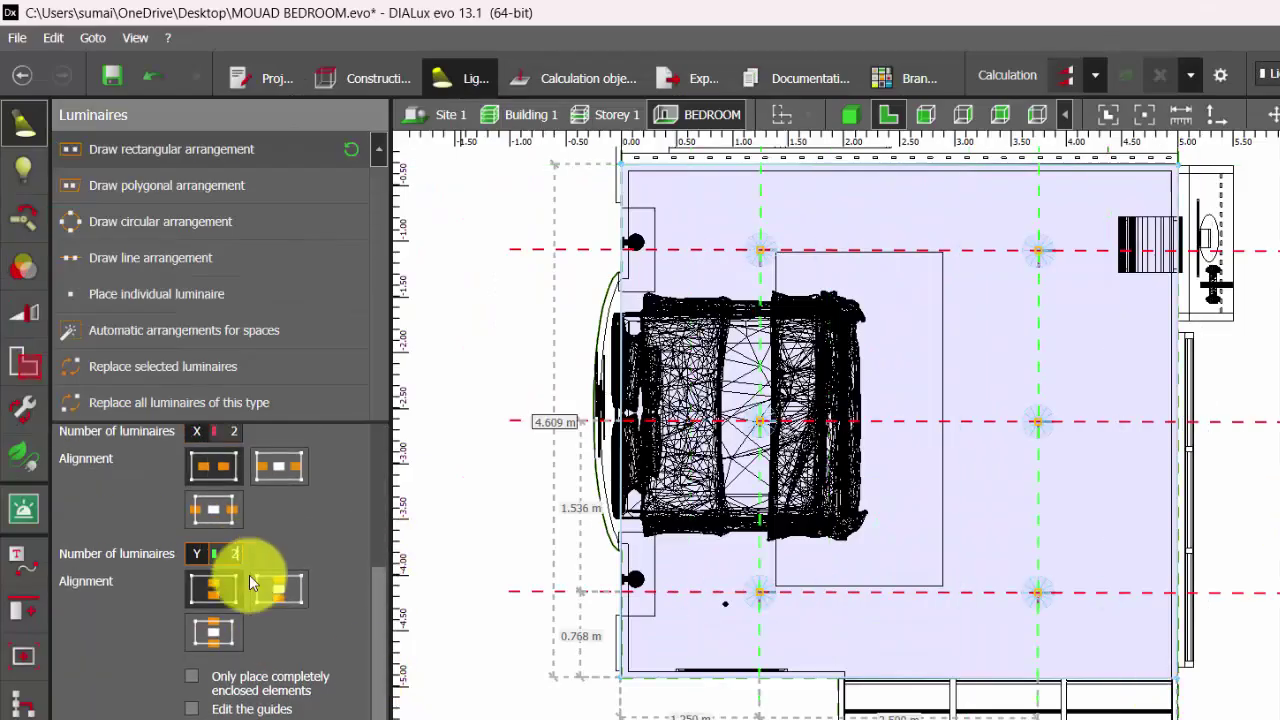
# Step: Inspect the new luminaire arrangement in the 3D view, selecting and deselecting it
pyautogui.click(849, 114)
pyautogui.click(648, 258)
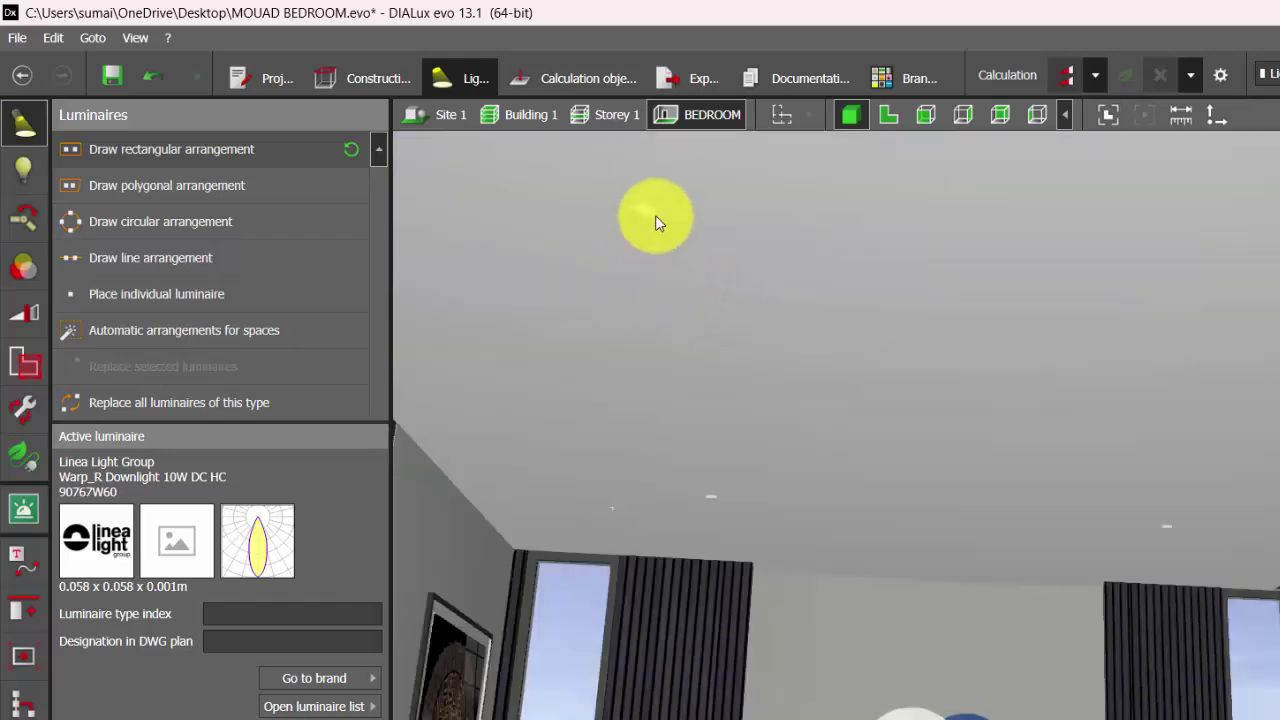
pyautogui.click(671, 235)
pyautogui.click(671, 235)
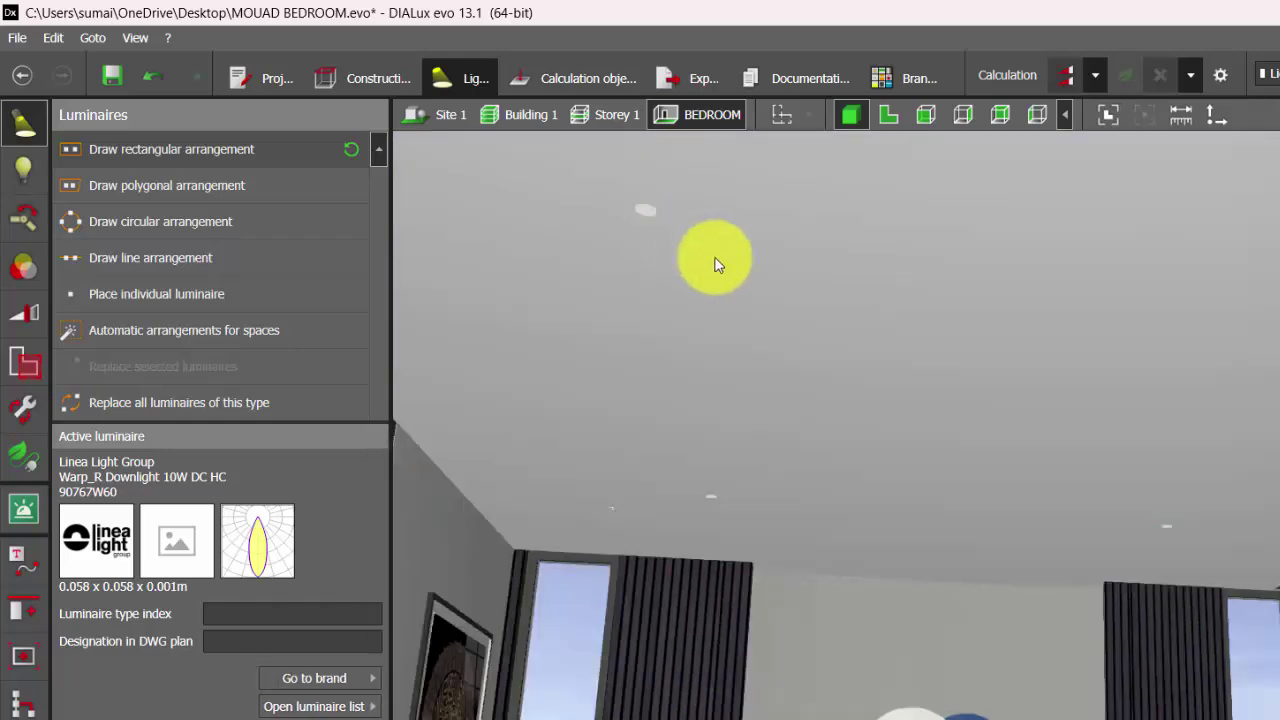
# Step: Return to the plan, then in 3D select the ceiling downlight at 2.800 m and show its move handles
pyautogui.click(895, 127)
pyautogui.click(203, 294)
pyautogui.click(958, 408)
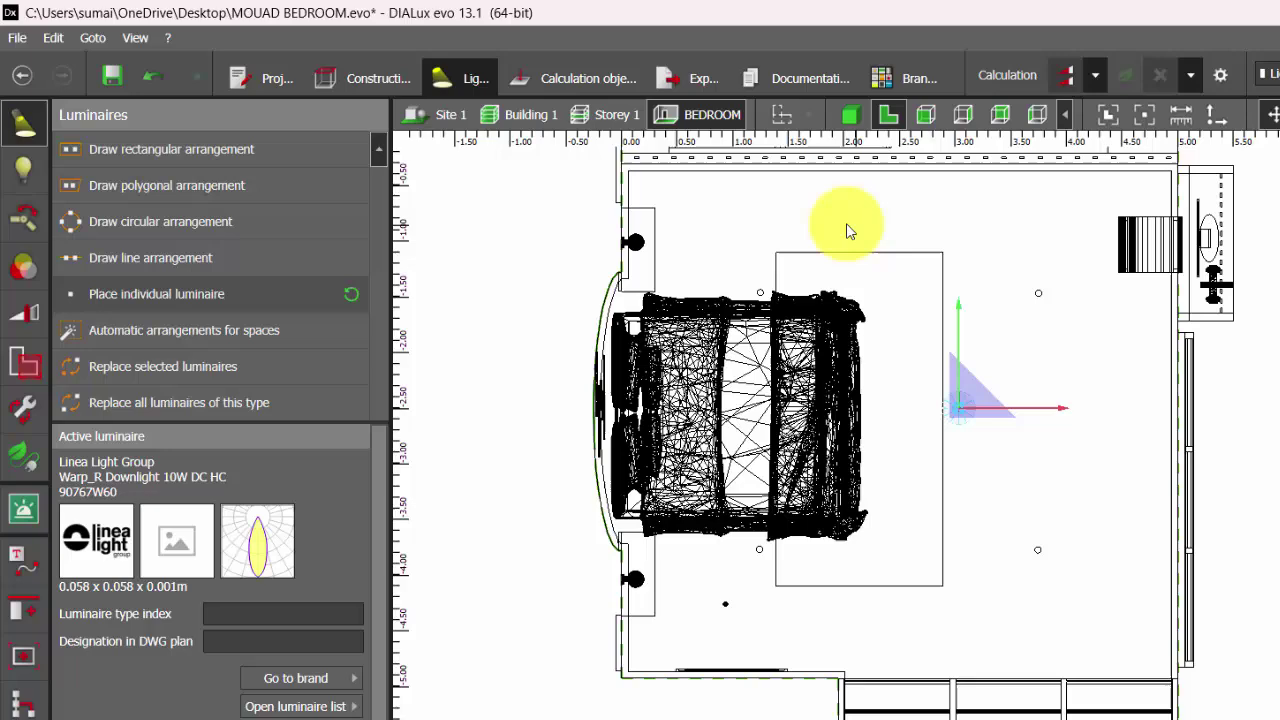
pyautogui.click(850, 114)
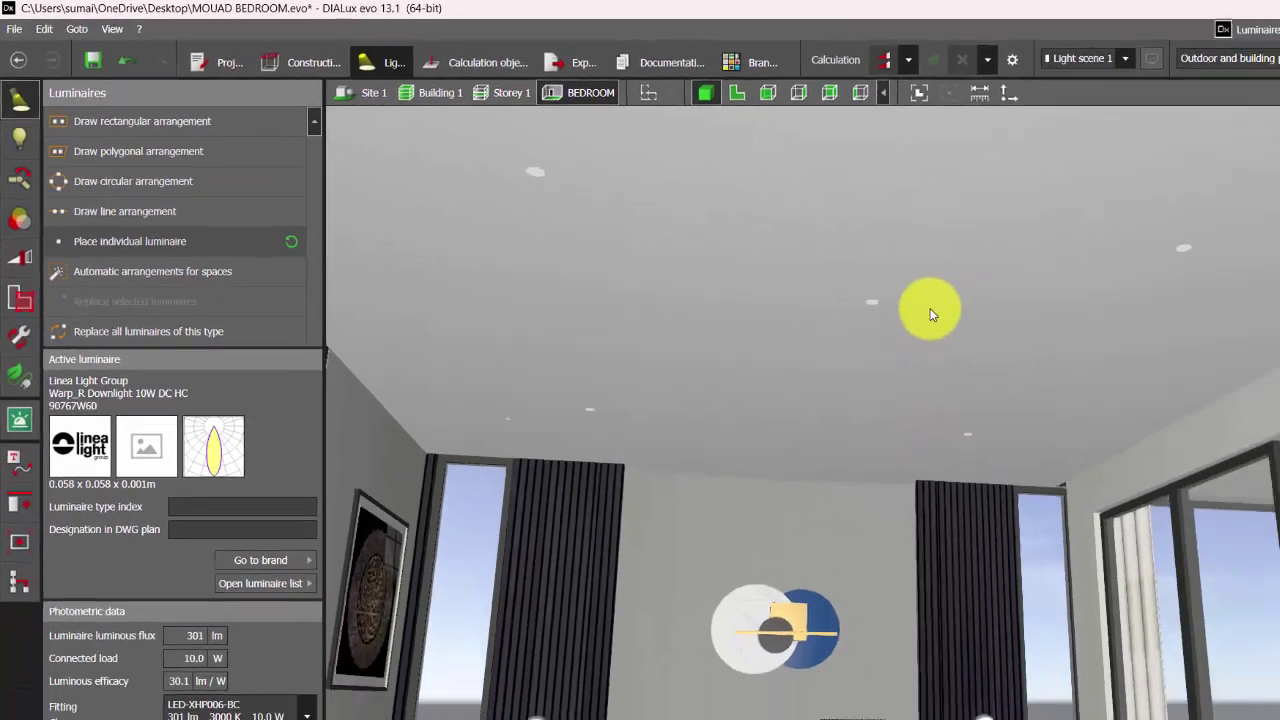
pyautogui.scroll(3, 714, 266)
pyautogui.click(714, 266)
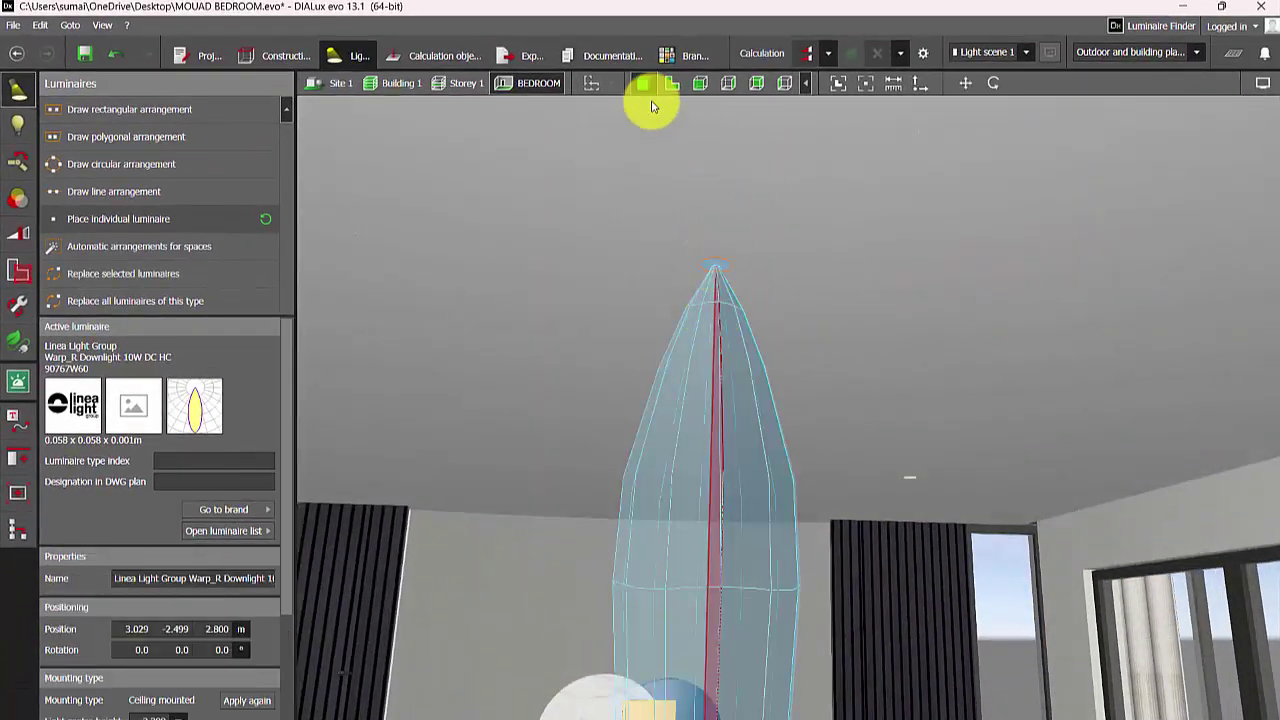
pyautogui.click(965, 83)
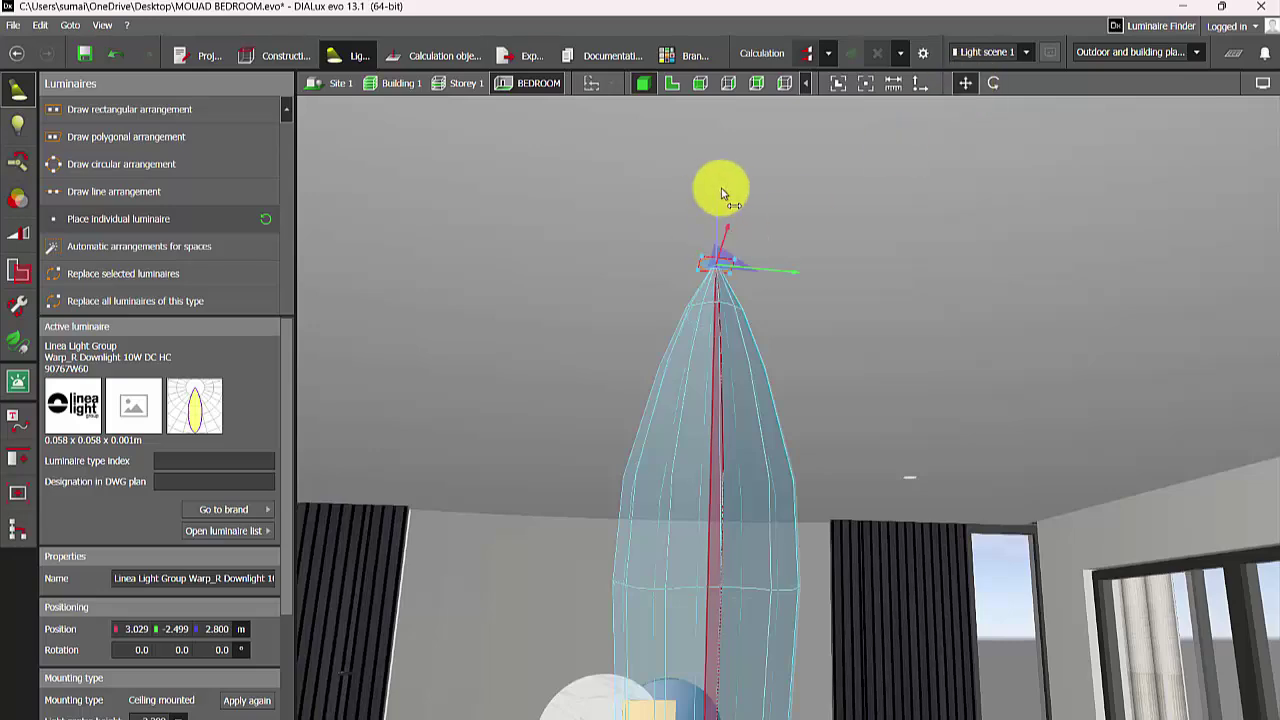
pyautogui.click(743, 300)
pyautogui.scroll(-5, 743, 300)
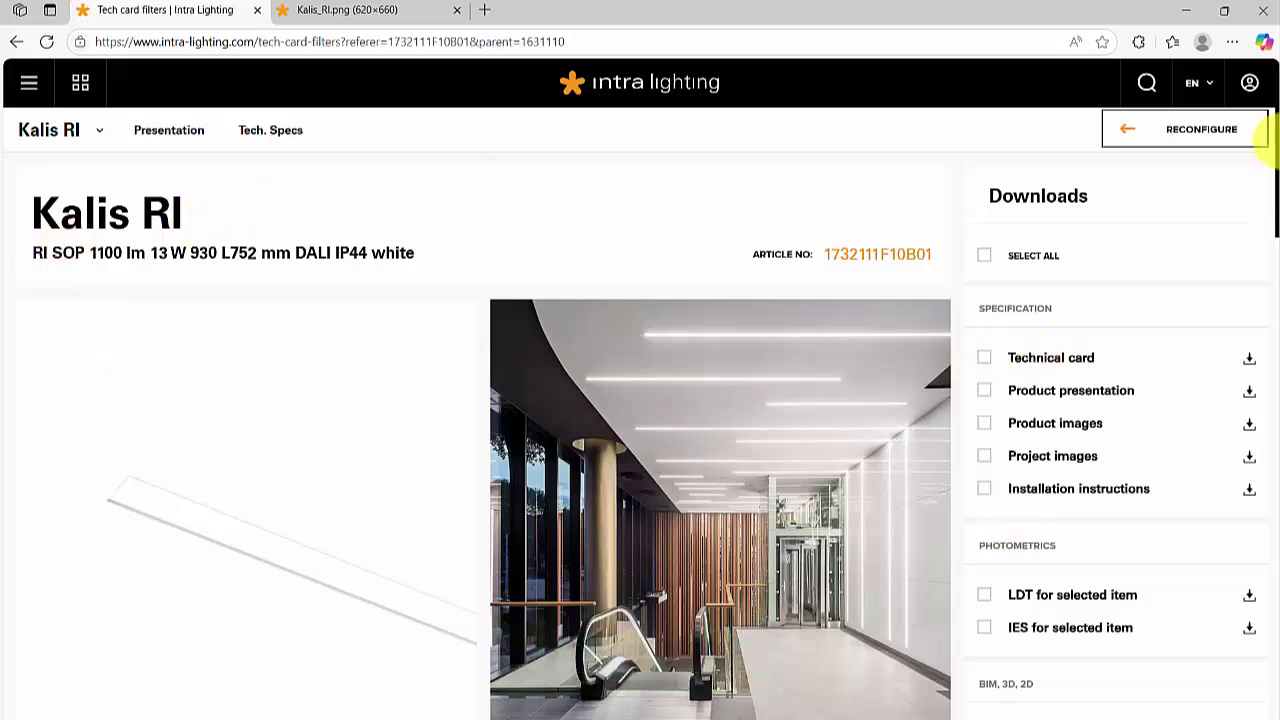
# Step: Tick 'IES for selected item' under Photometrics on the Kalis RI tech card
pyautogui.scroll(-2, 1265, 130)
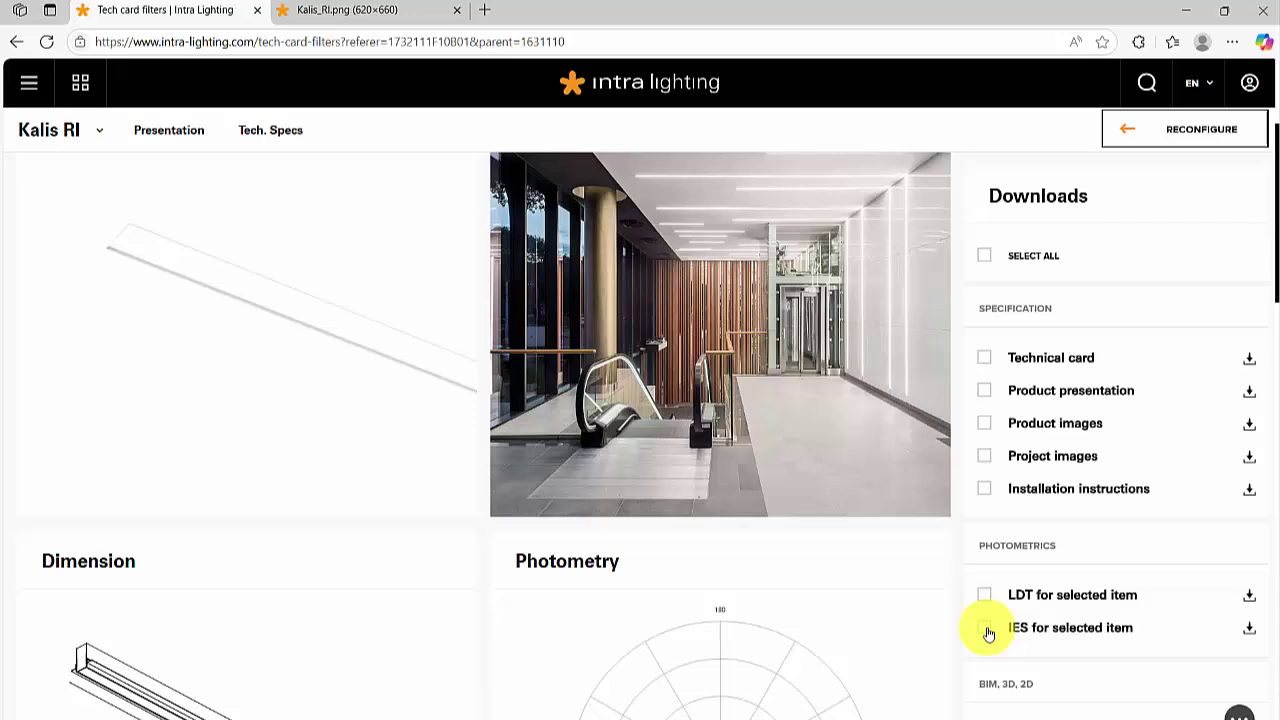
pyautogui.click(985, 628)
# Step: Download the Kalis RI IES file, decline saving the project, and import it from Downloads
pyautogui.click(1212, 254)
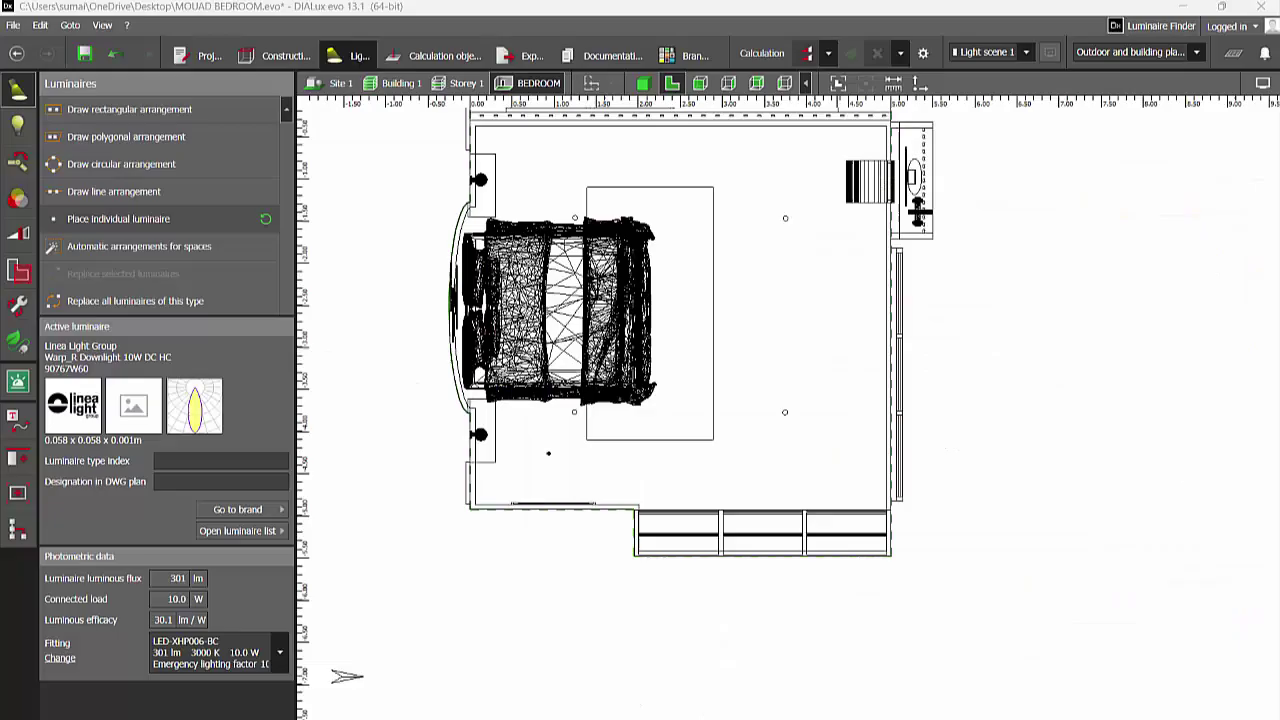
pyautogui.click(690, 378)
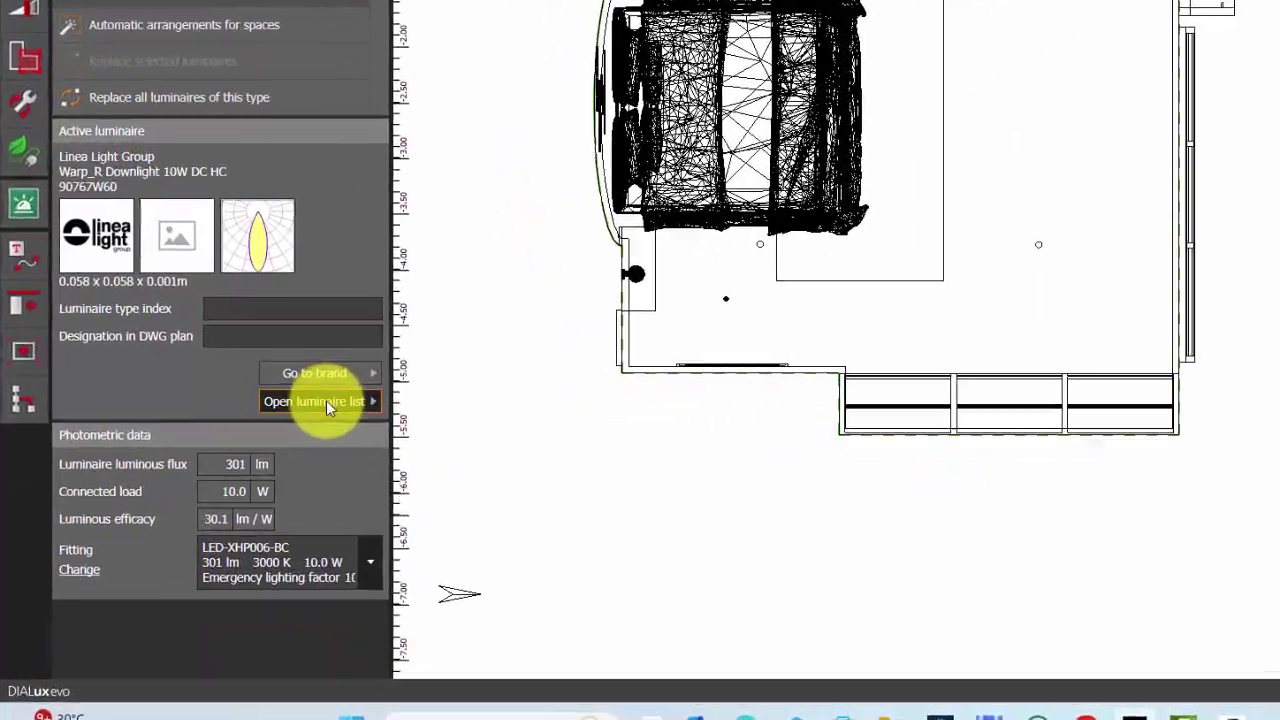
pyautogui.click(326, 400)
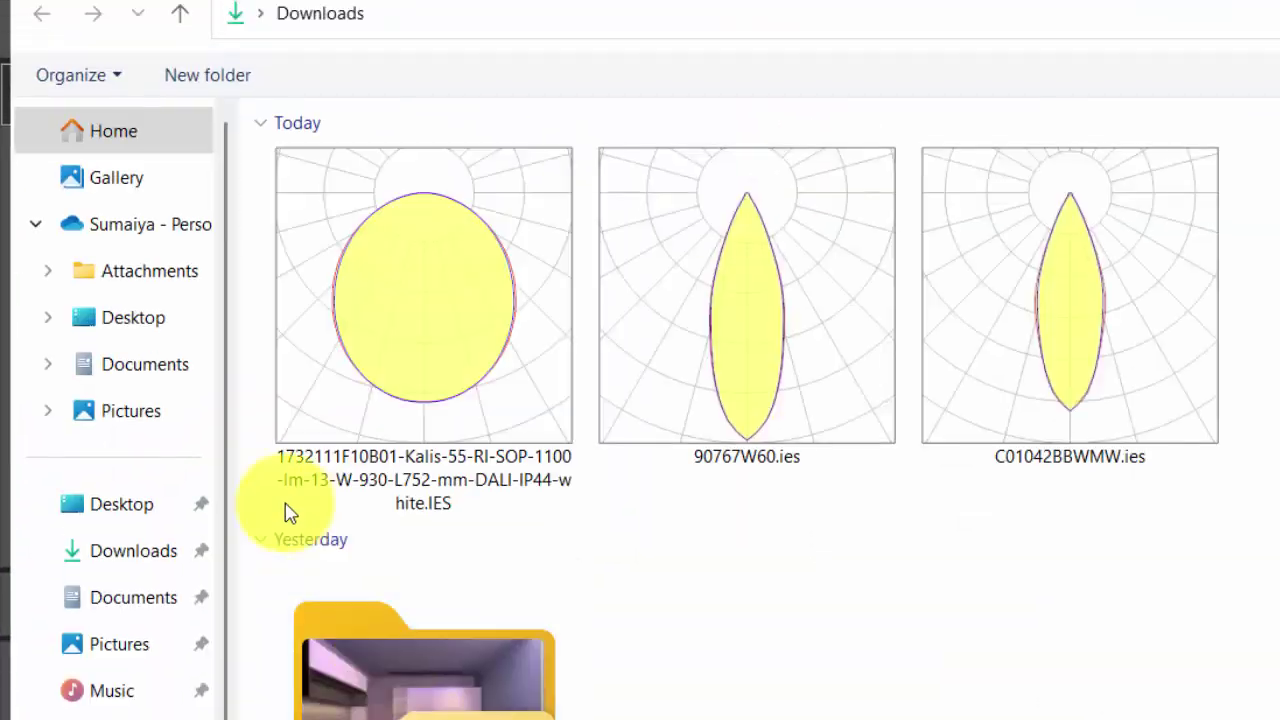
pyautogui.doubleClick(443, 338)
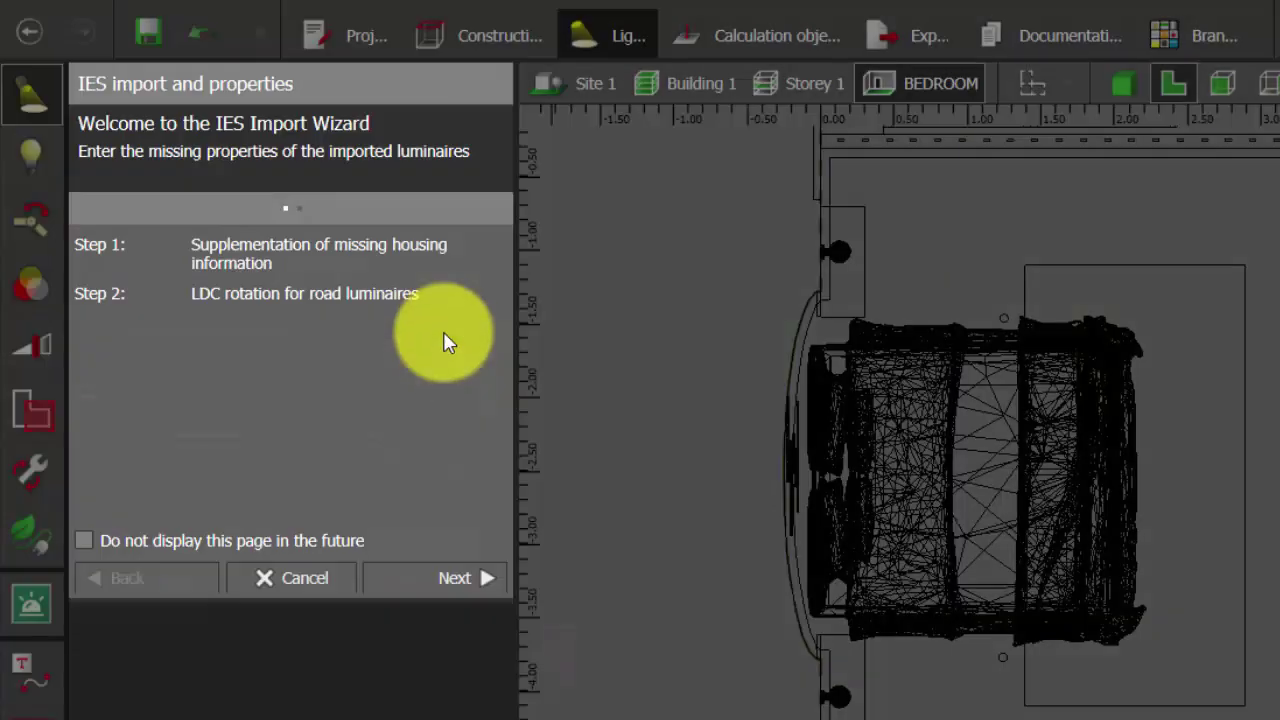
# Step: Replace the 0.100 housing height with 0.001 m and finish importing Kalis 55 RI
pyautogui.click(435, 580)
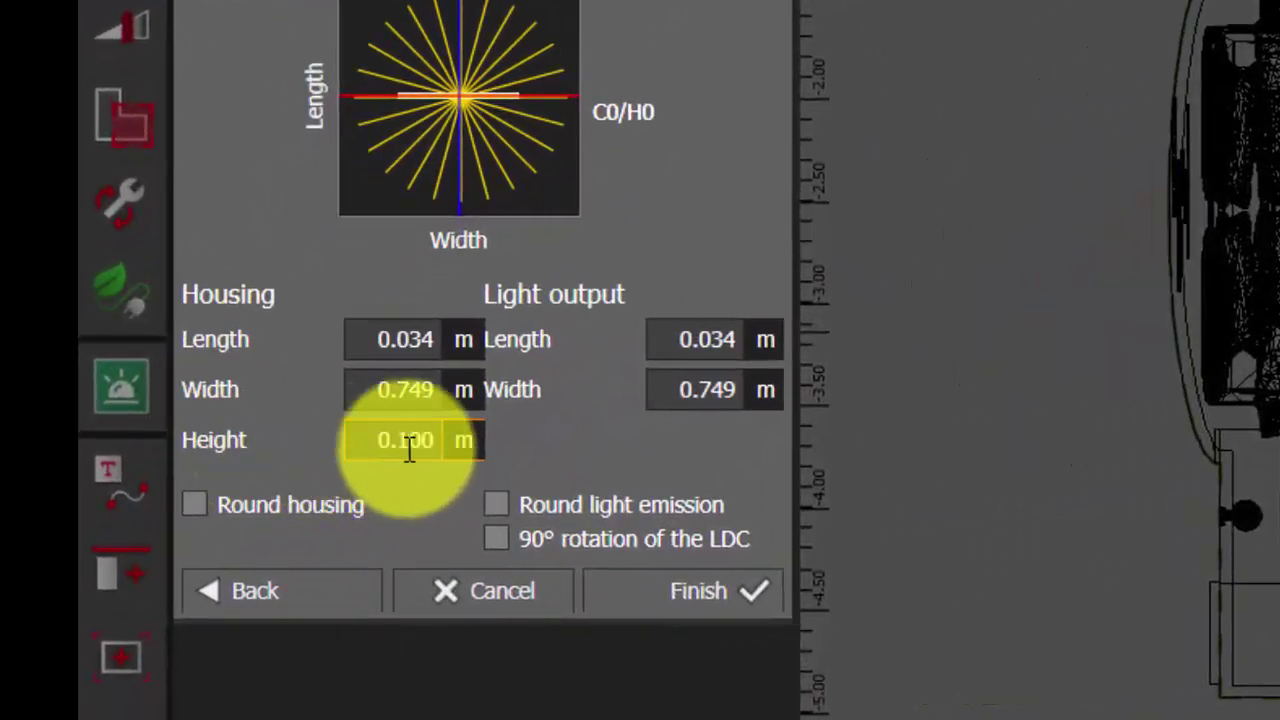
pyautogui.click(247, 554)
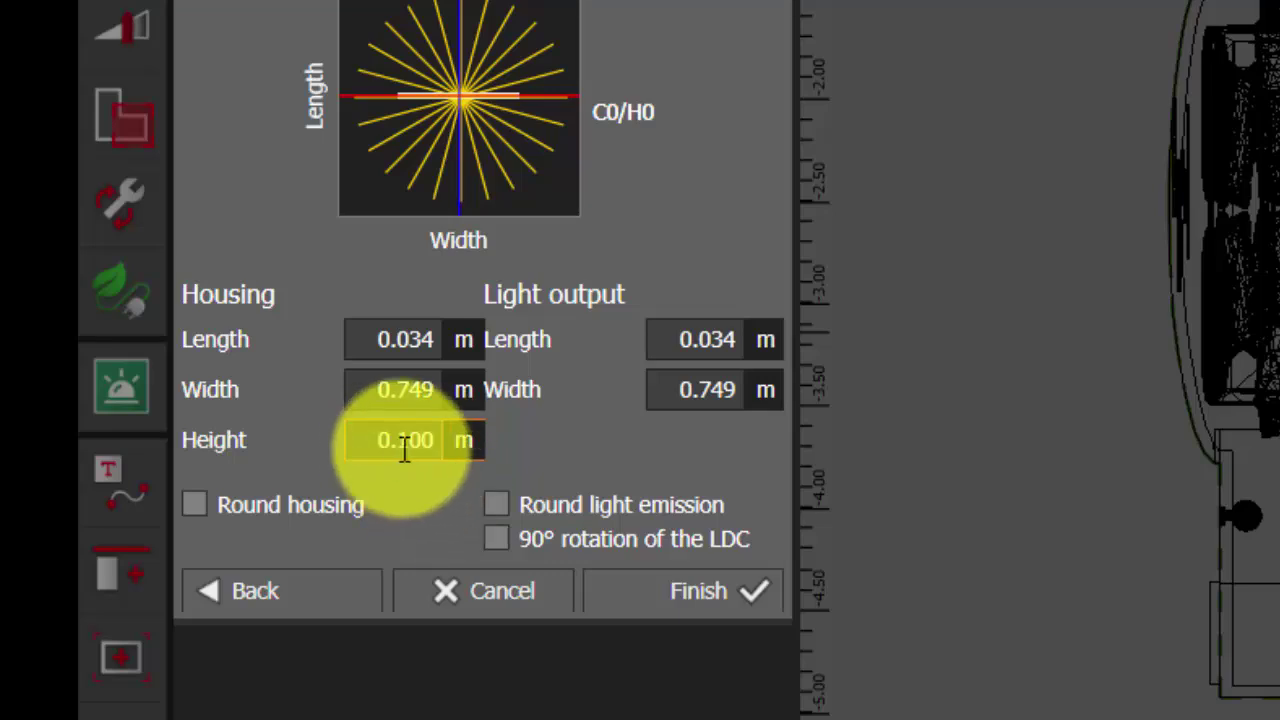
pyautogui.moveTo(441, 449); pyautogui.dragTo(380, 443)
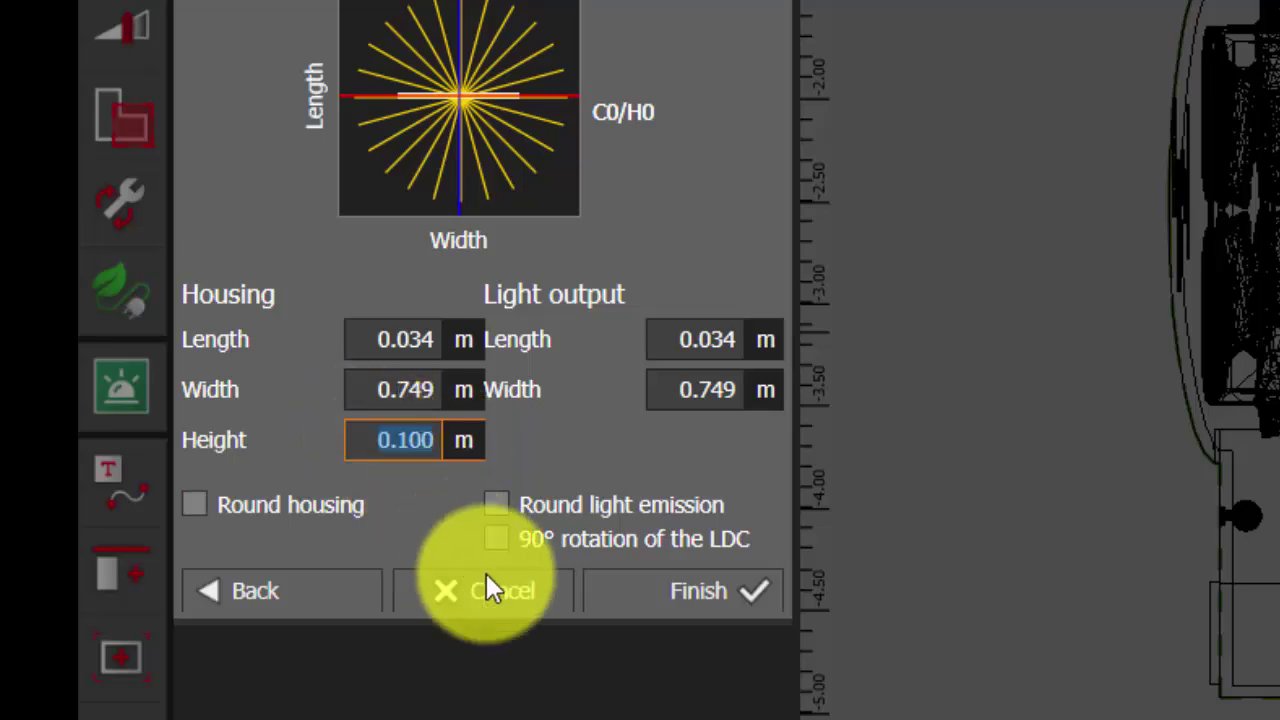
pyautogui.write('0.00')
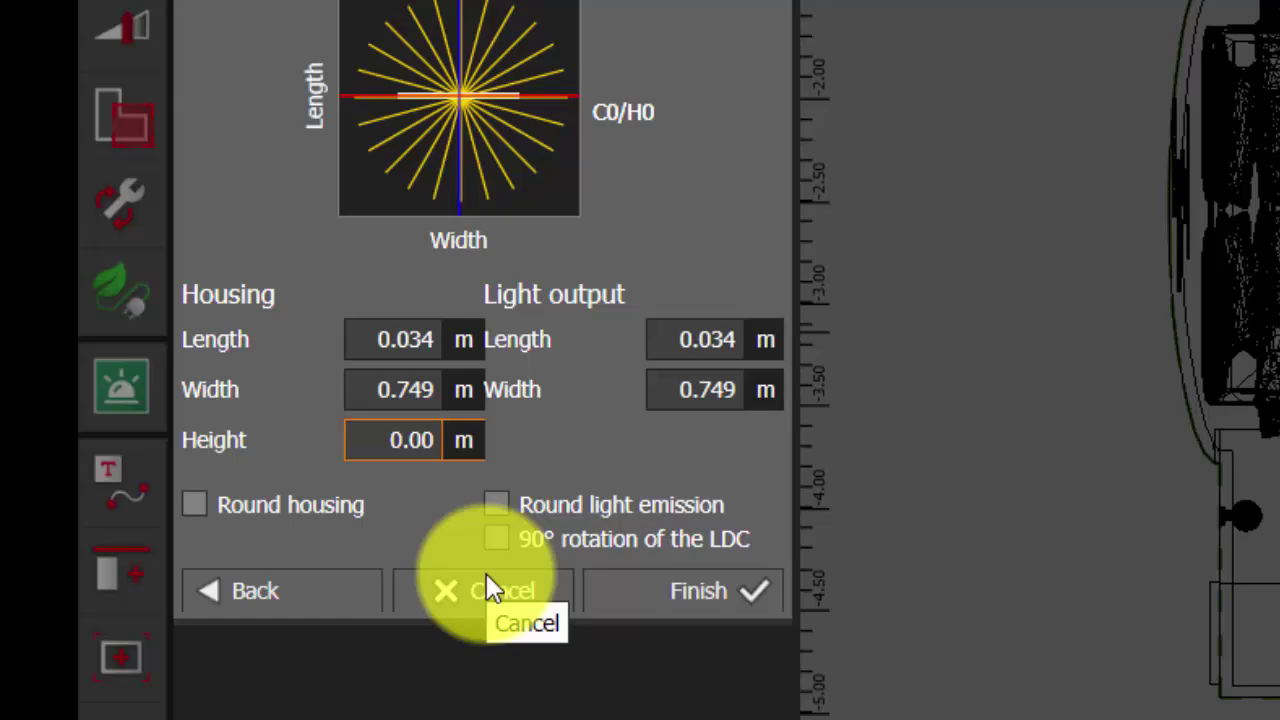
pyautogui.write('1')
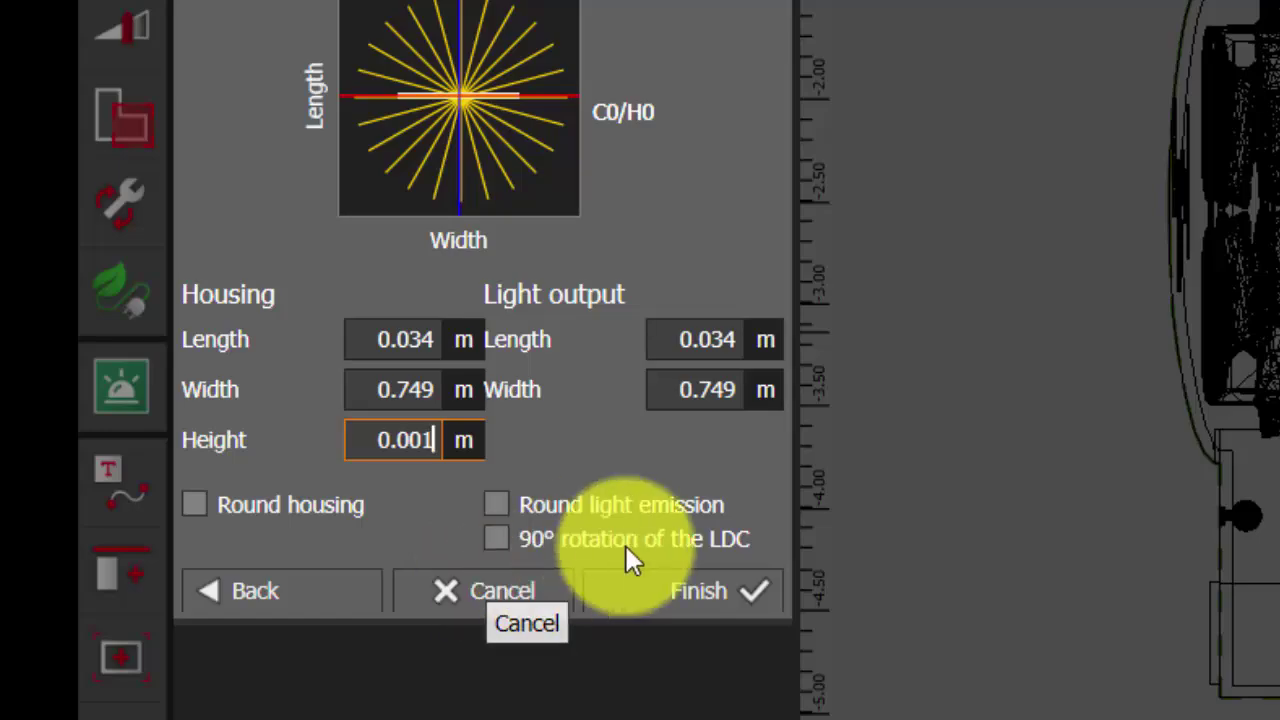
pyautogui.click(708, 590)
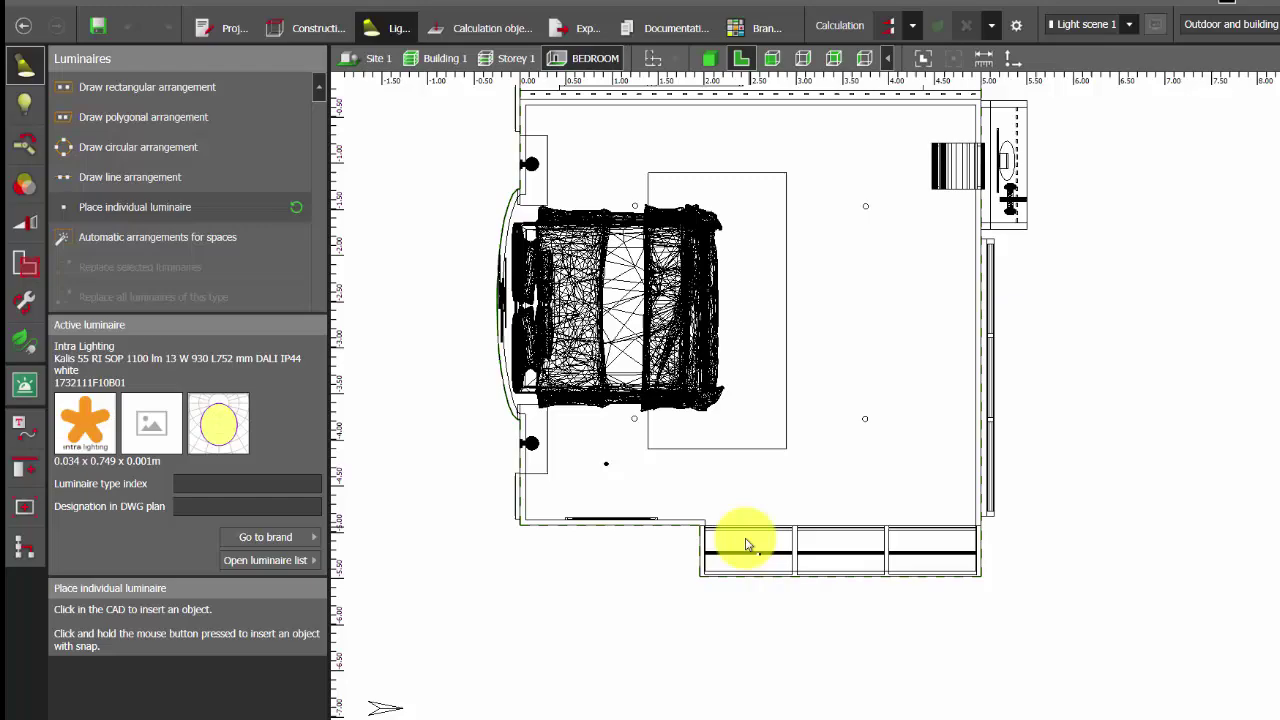
# Step: Place the Kalis 55 RI in the plan, then select it in 3D and turn toward the bed wall
pyautogui.scroll(-3, 743, 543)
pyautogui.click(652, 322)
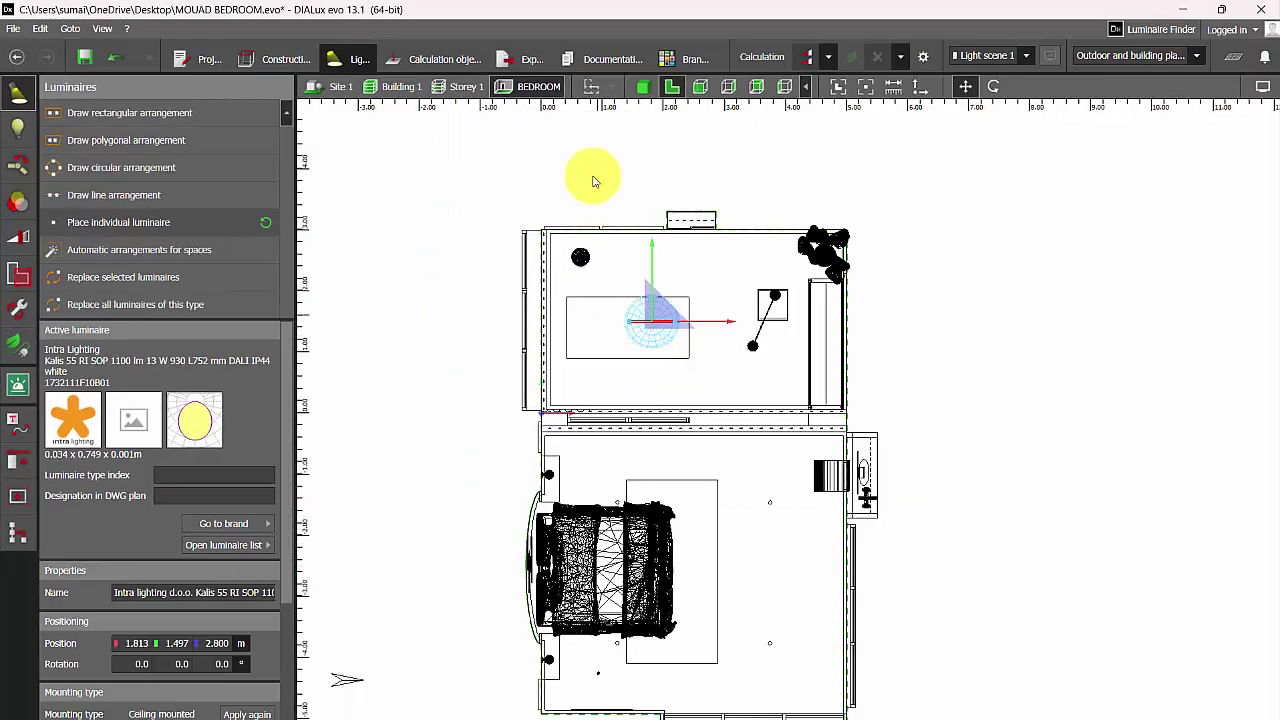
pyautogui.press('F3')
pyautogui.scroll(5, 837, 314)
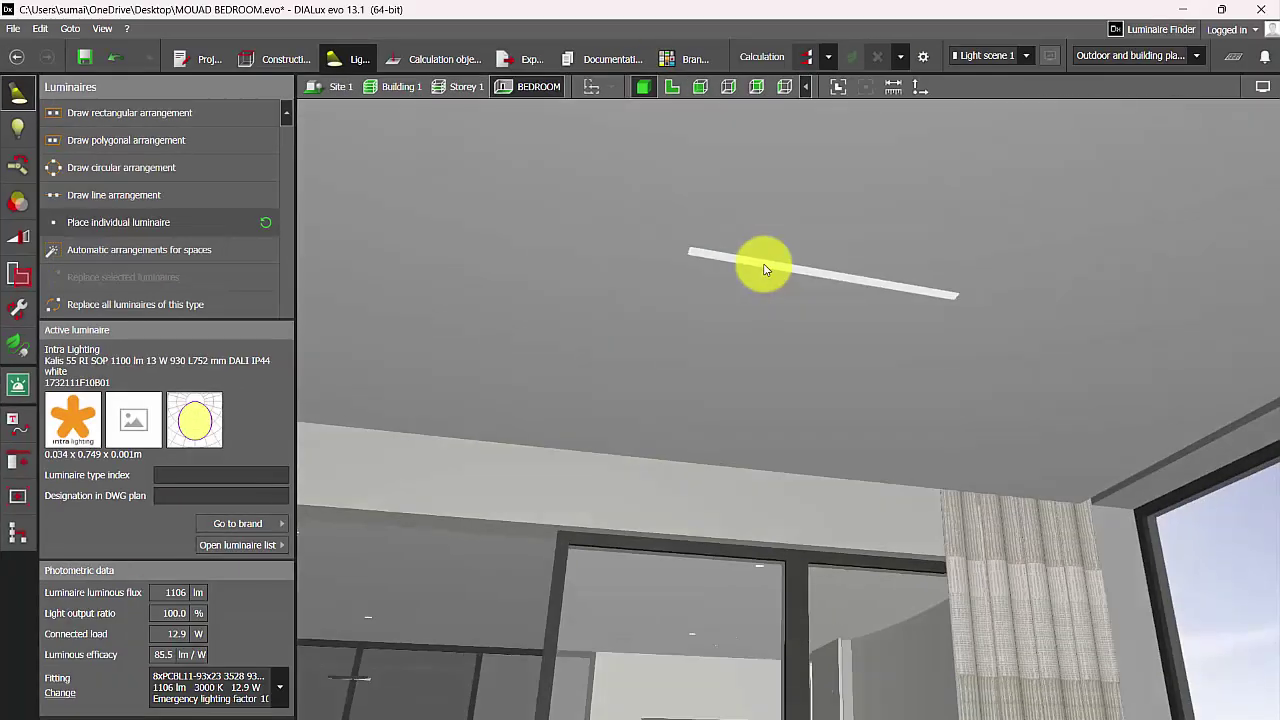
pyautogui.click(765, 270)
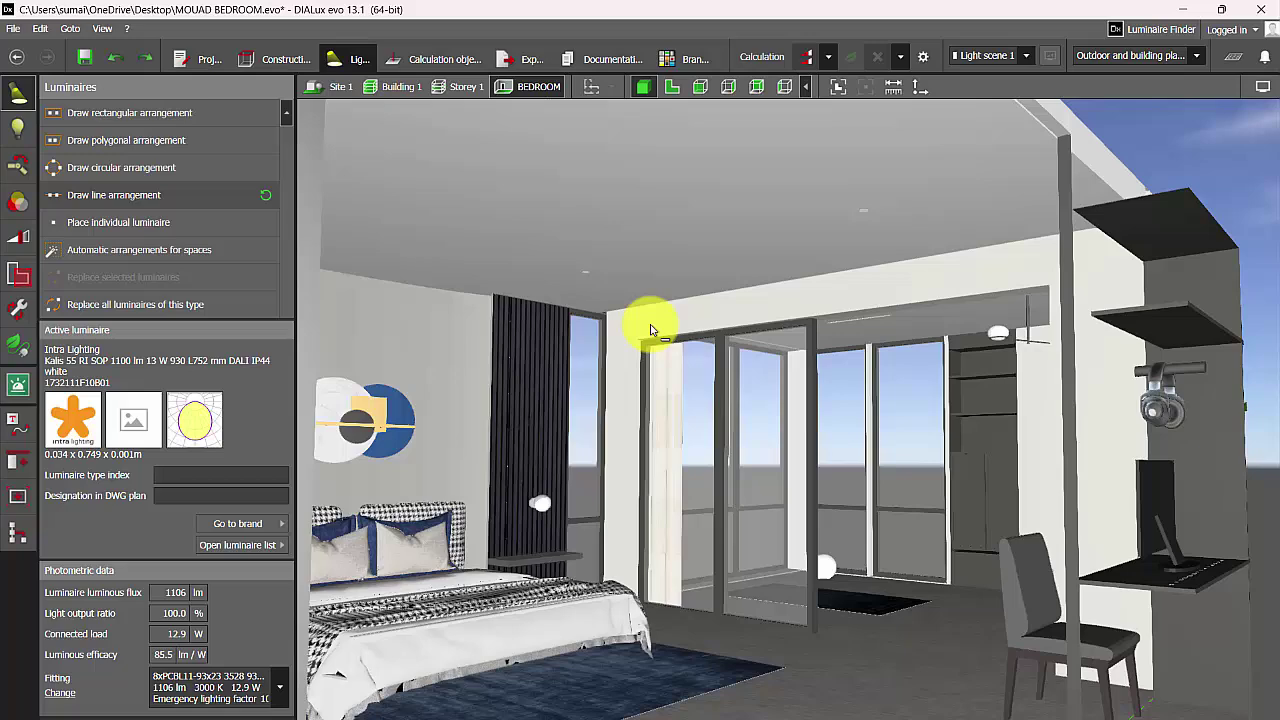
pyautogui.scroll(3, 660, 345)
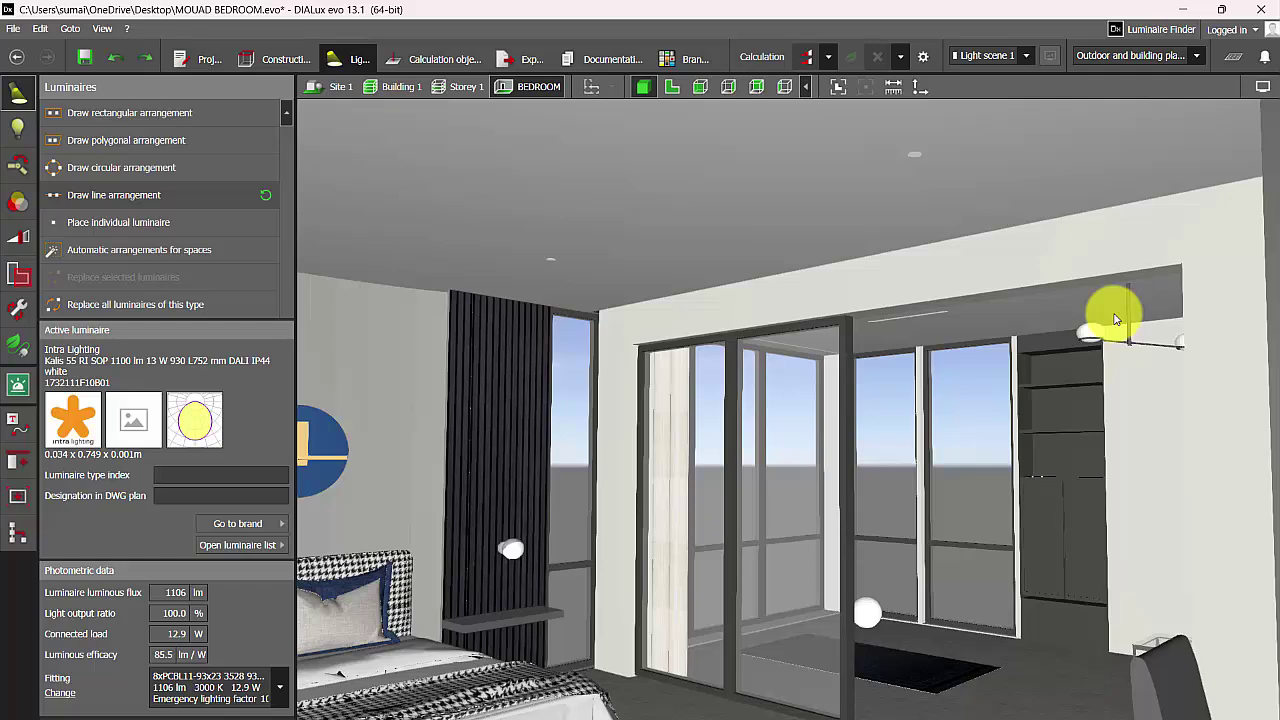
pyautogui.moveTo(1117, 319); pyautogui.dragTo(922, 469)
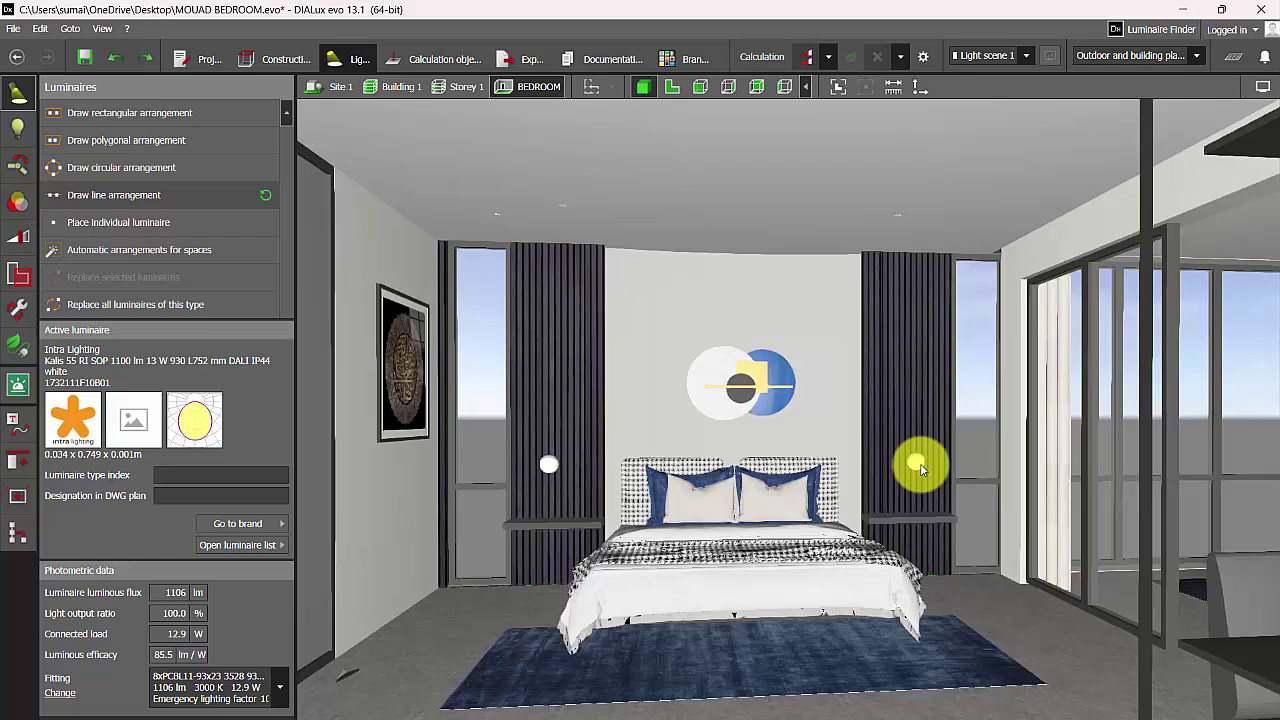